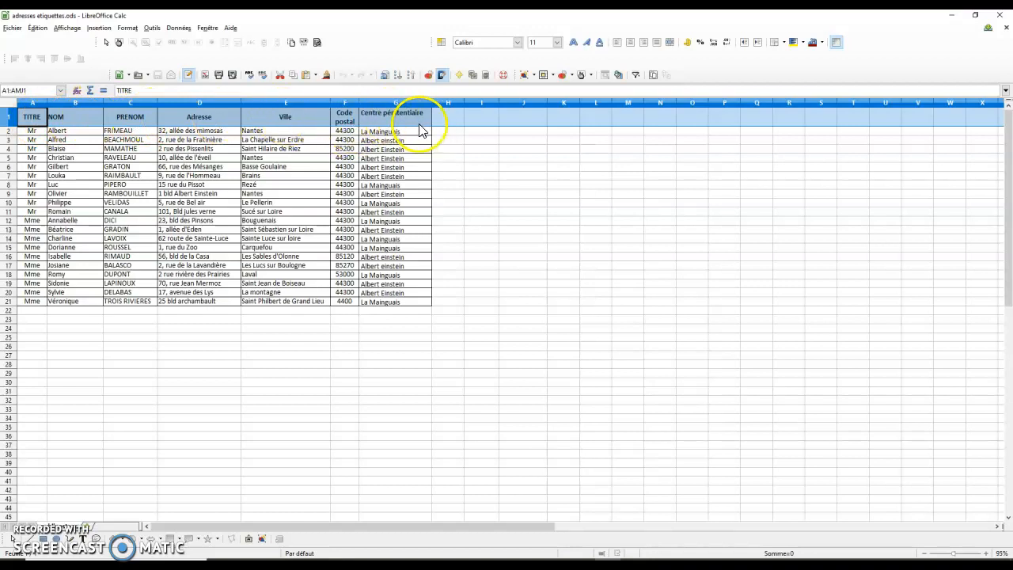
- Select the Centre pénitentiaire column and close the adresses etiquettes.ods spreadsheet
click(405, 148)
click(418, 104)
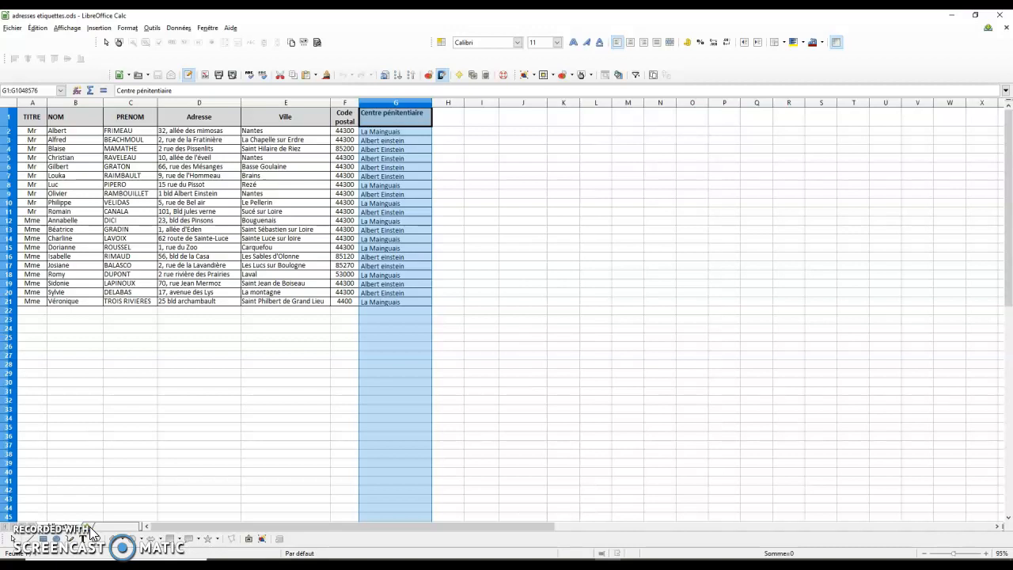
click(12, 29)
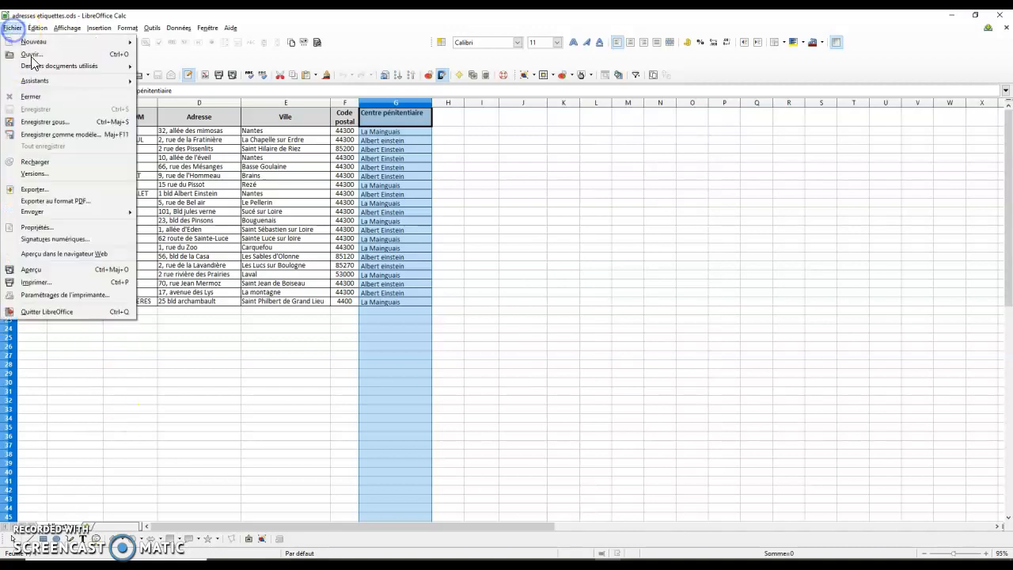
click(39, 95)
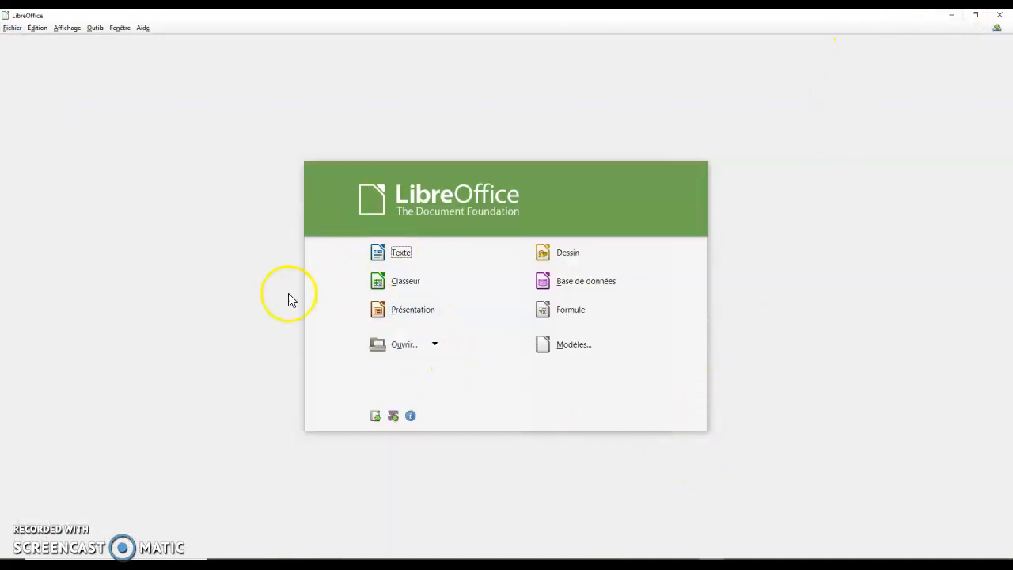
- Start a new database that connects to an existing database of type Classeur and continue to its connection settings
click(580, 286)
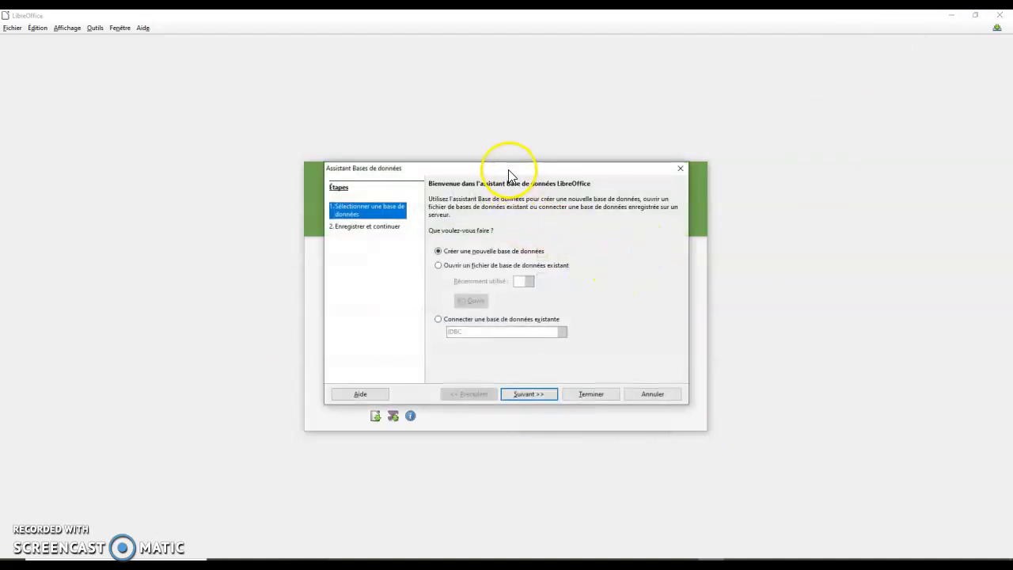
drag(509, 173, 633, 190)
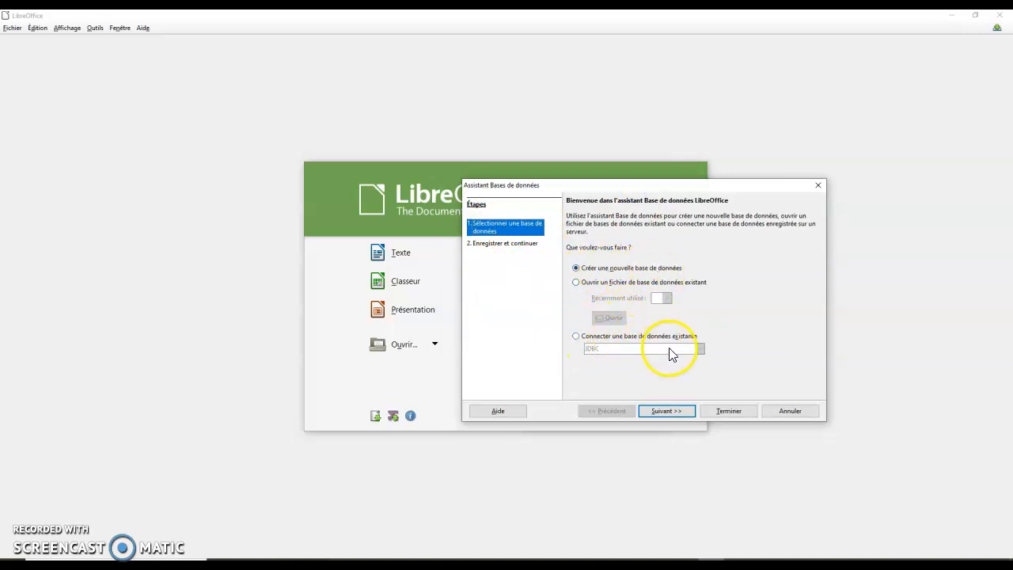
click(580, 284)
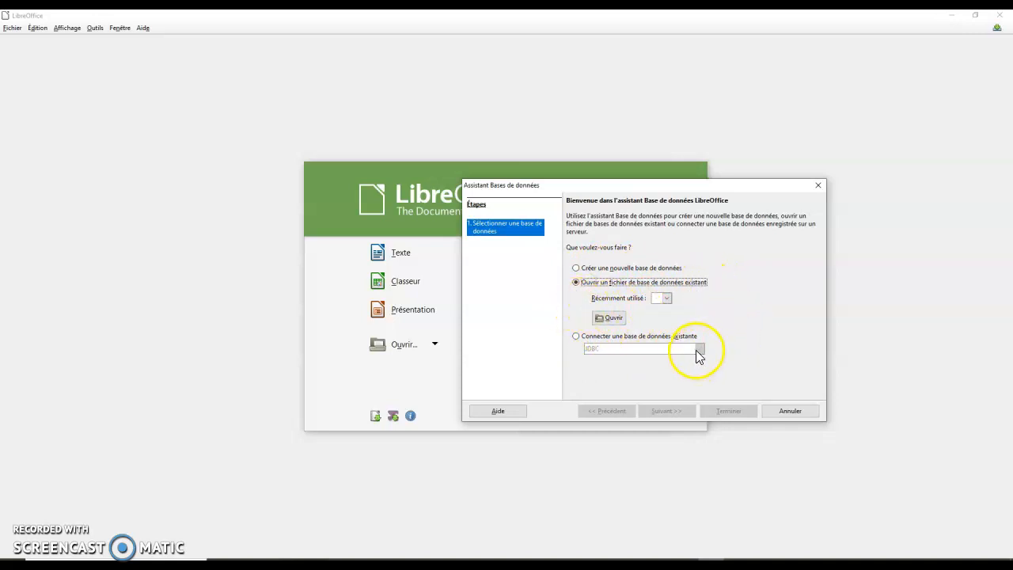
click(624, 340)
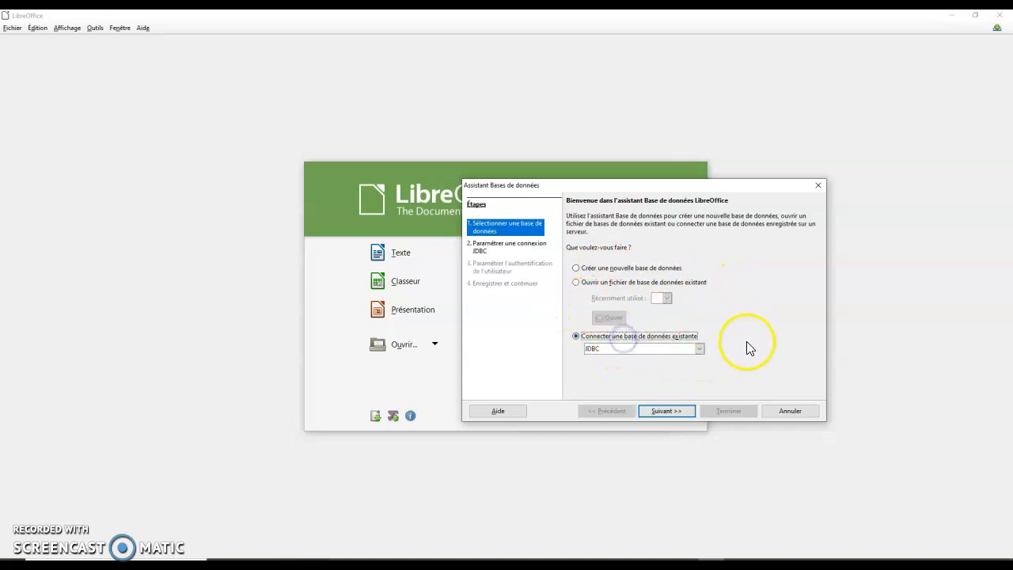
click(699, 349)
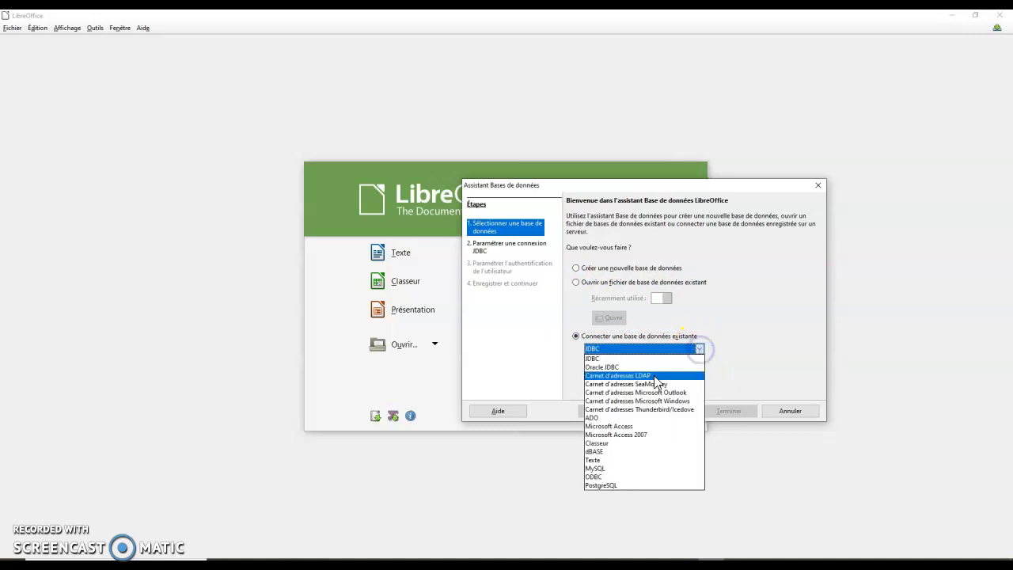
click(614, 445)
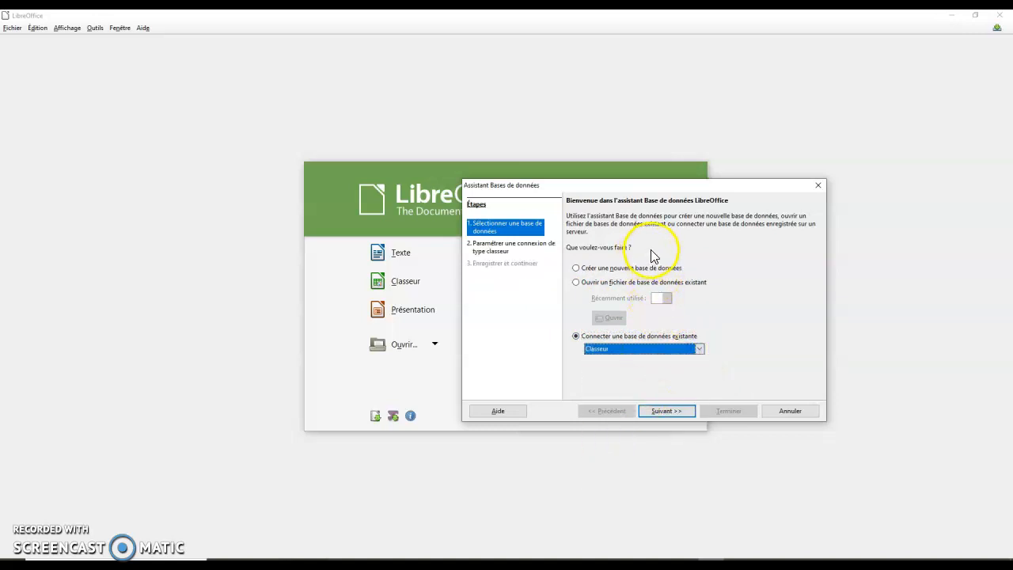
click(670, 412)
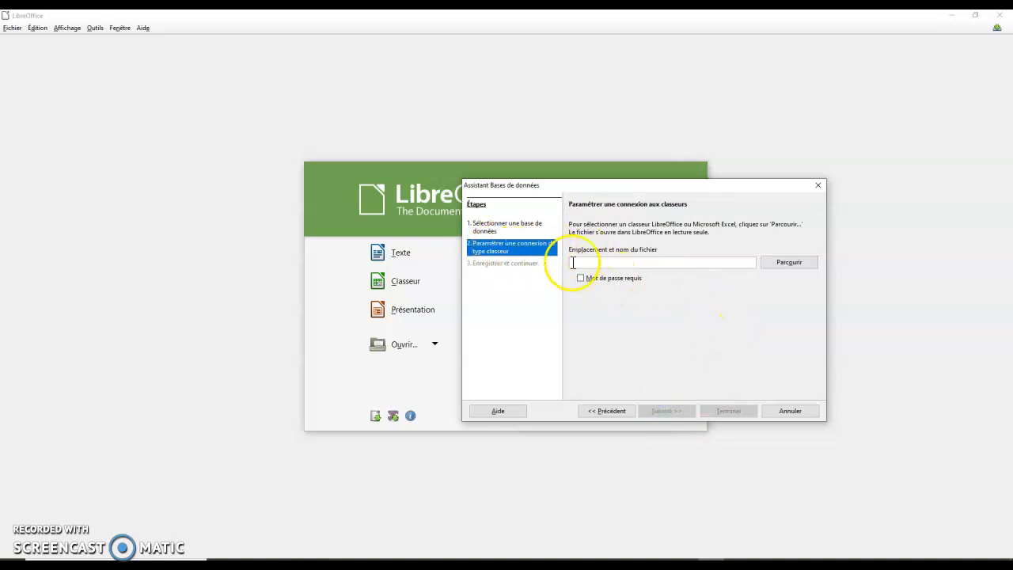
- Choose the adresses etiquettes spreadsheet as the source file for the database connection
click(798, 261)
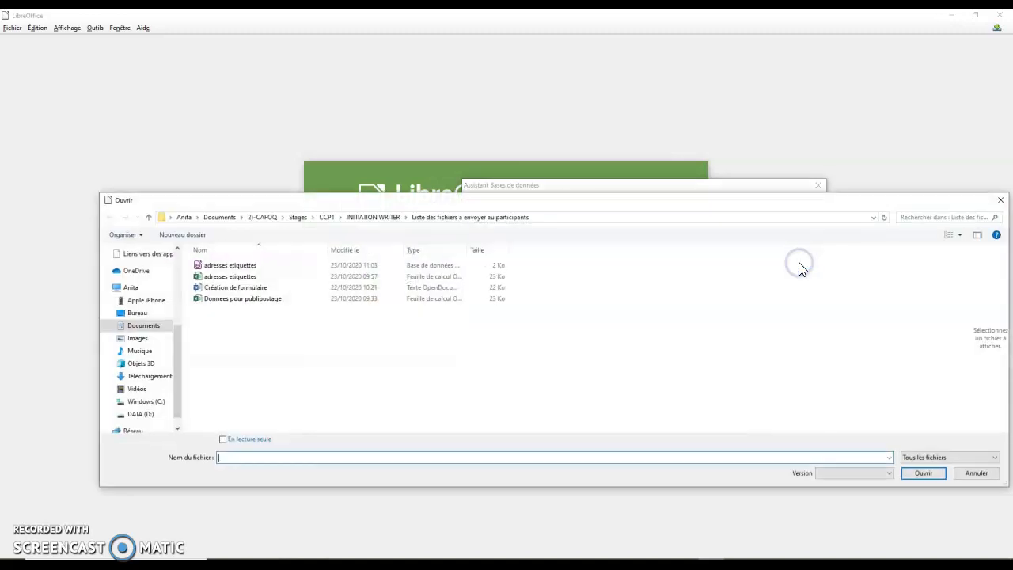
click(245, 276)
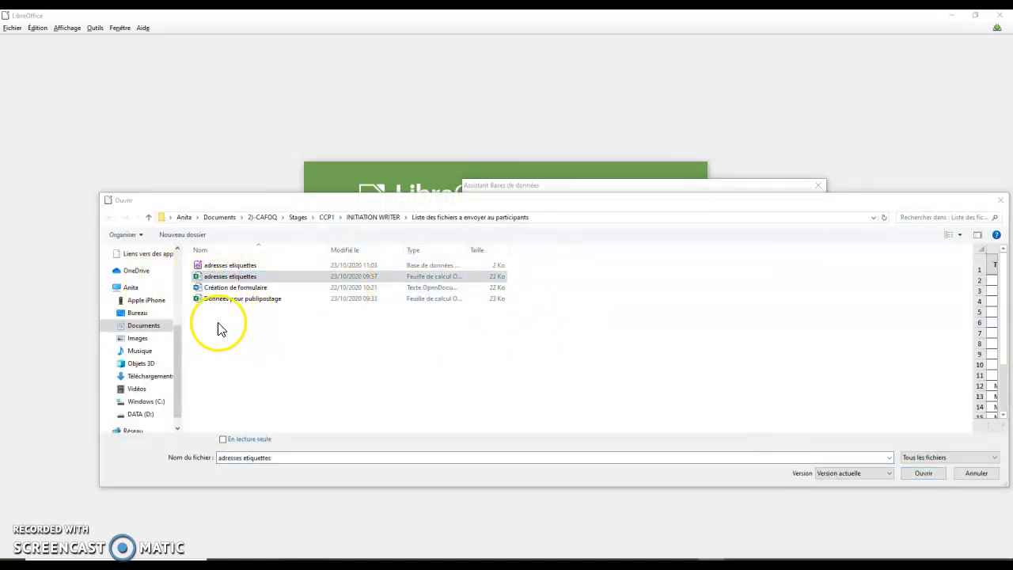
click(922, 472)
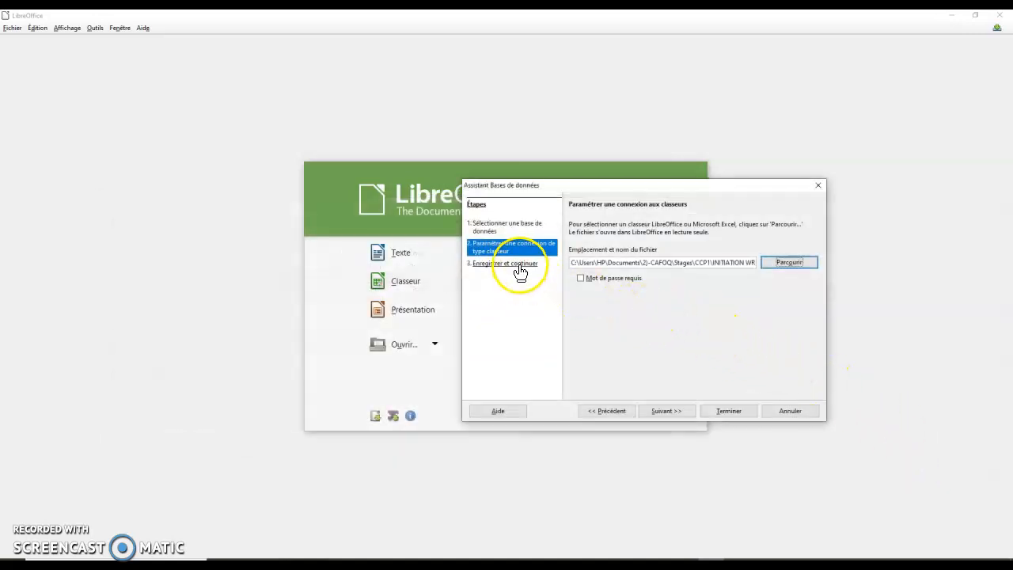
- In the save-and-continue stage, keep the database registered in LibreOffice and turn off opening it for editing
click(518, 264)
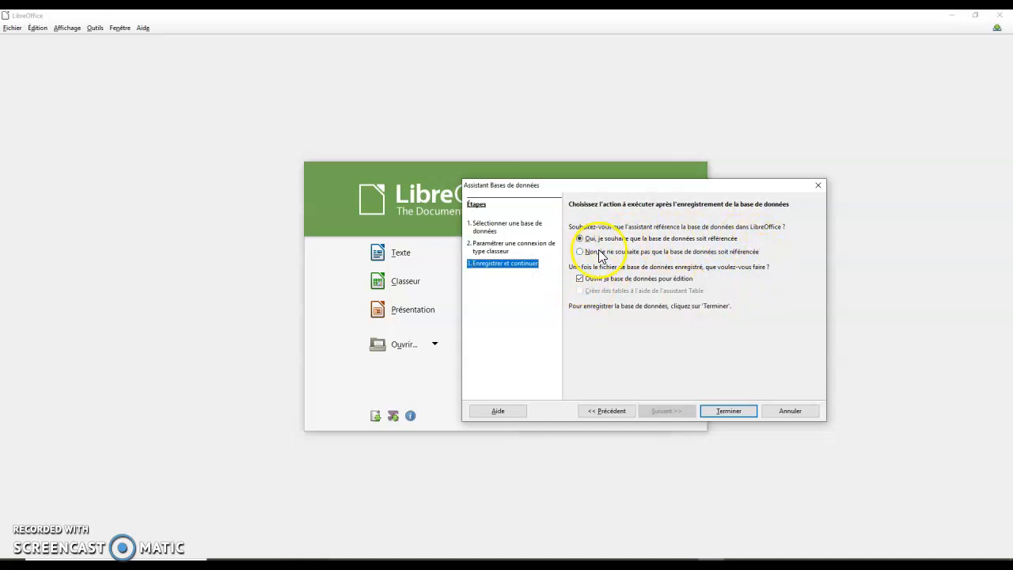
click(579, 279)
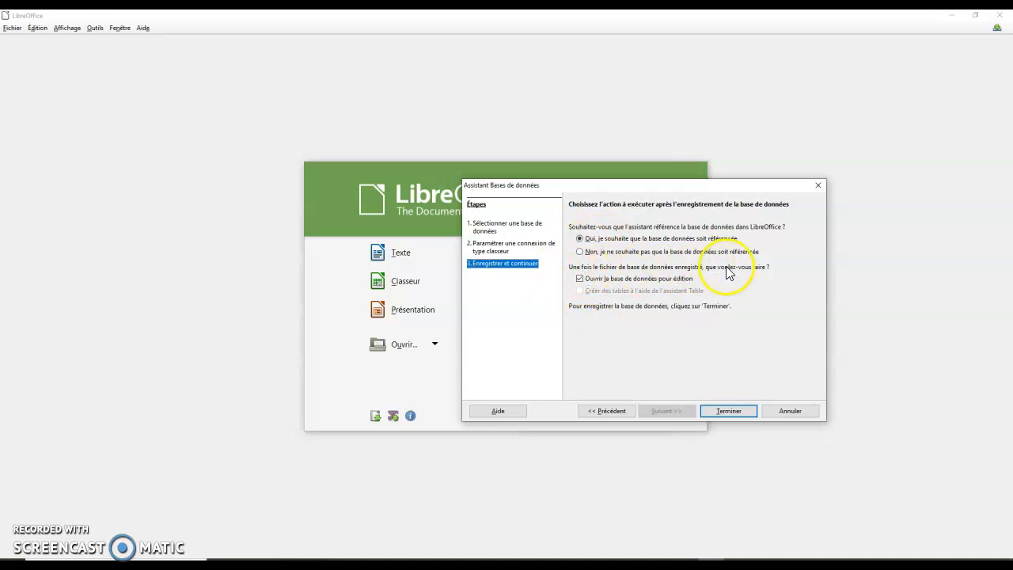
click(580, 279)
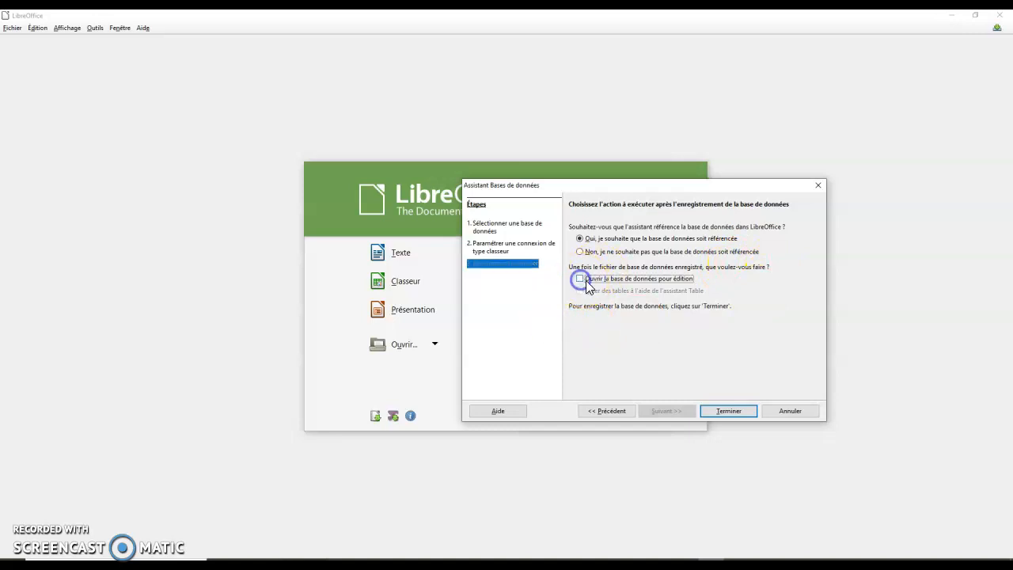
- Try to save the database over the existing adresses etiquettes database file
click(738, 413)
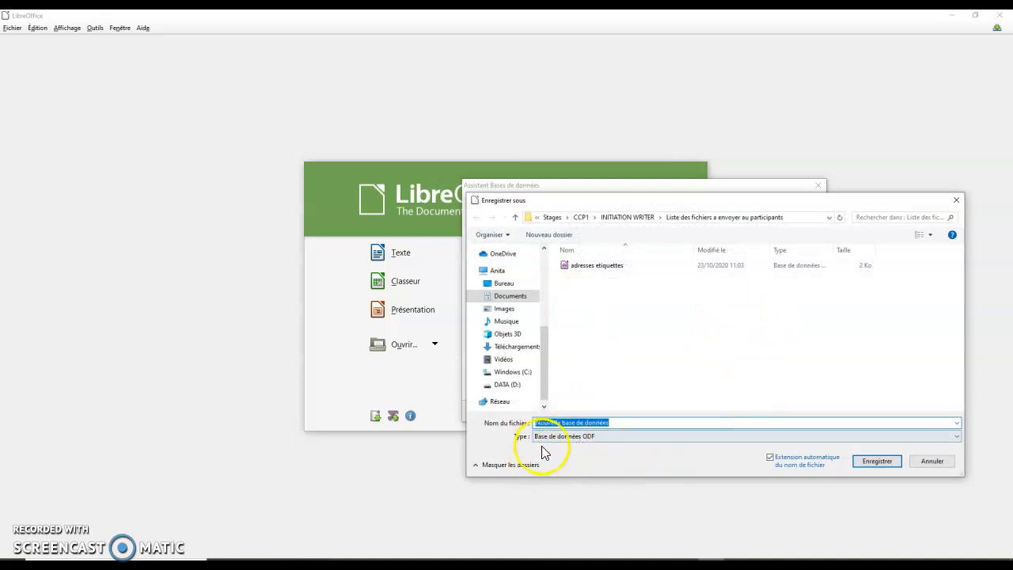
click(593, 266)
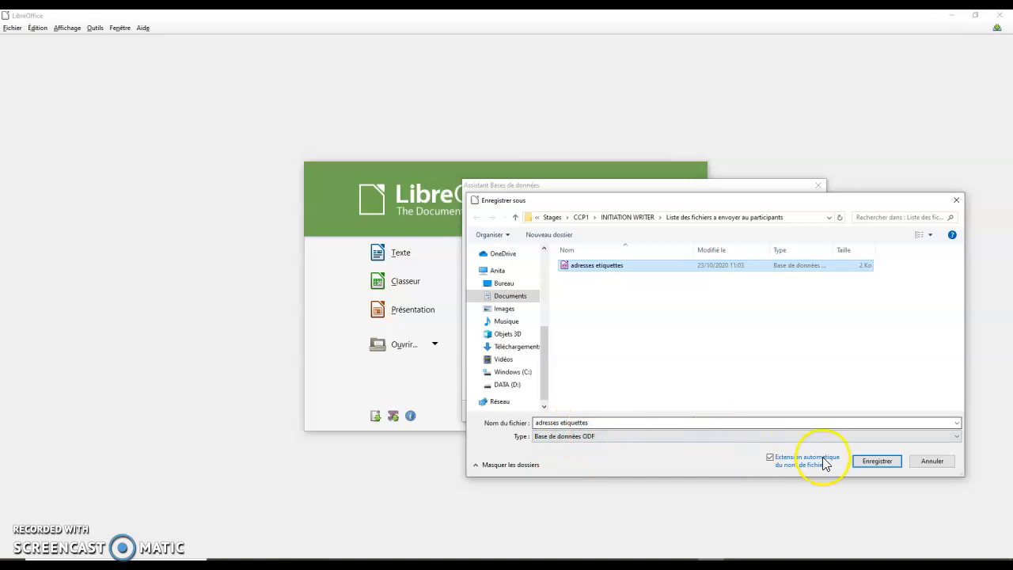
click(878, 462)
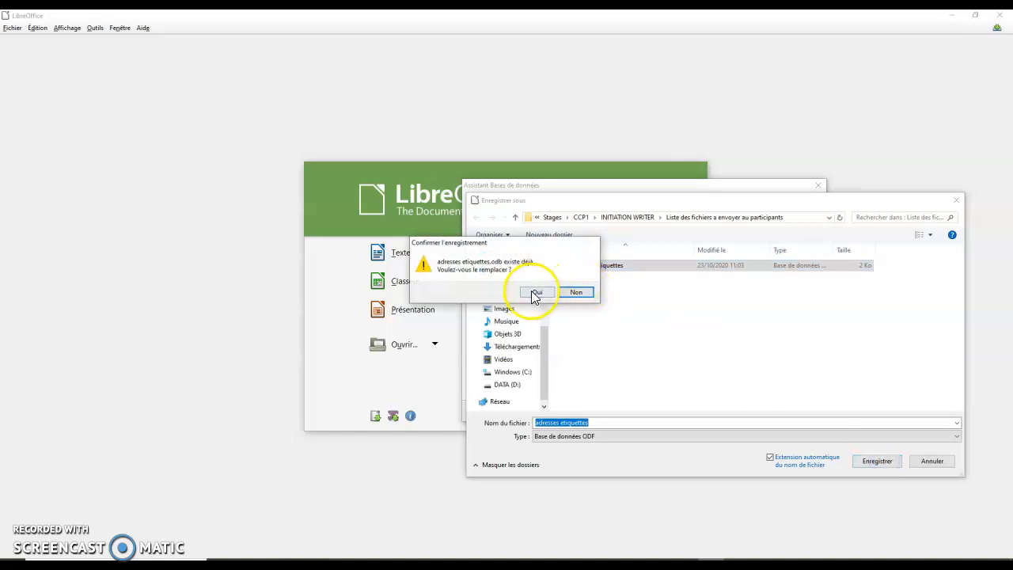
click(534, 290)
click(644, 317)
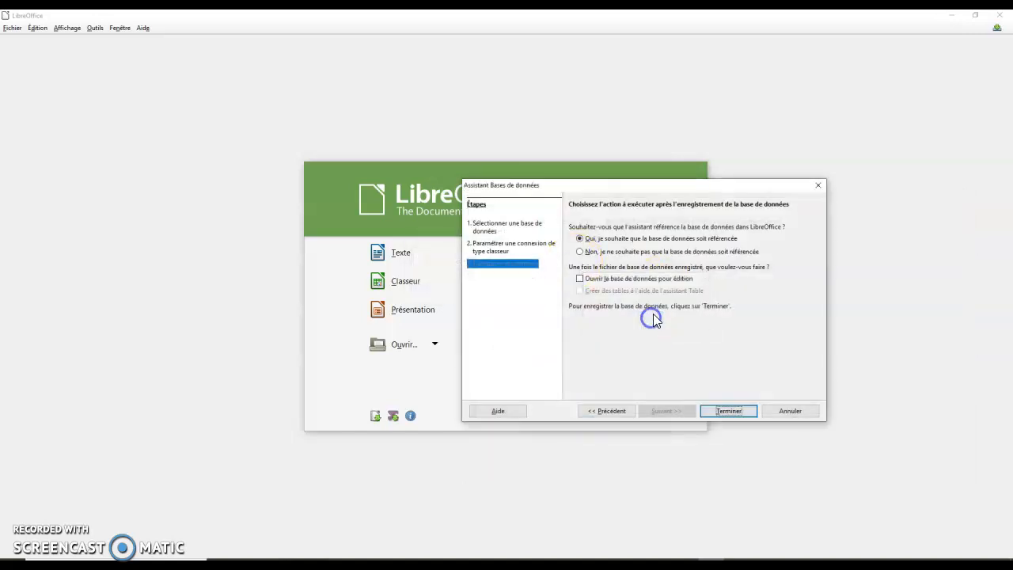
- Finish the database assistant and save the database as "adresses etiquettes 2020" in the same folder
click(735, 411)
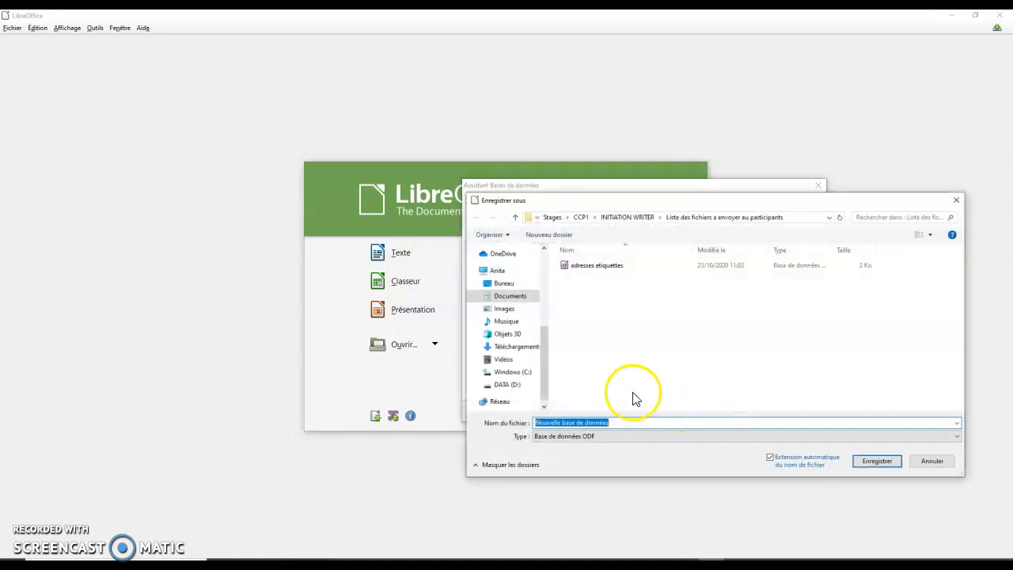
click(610, 273)
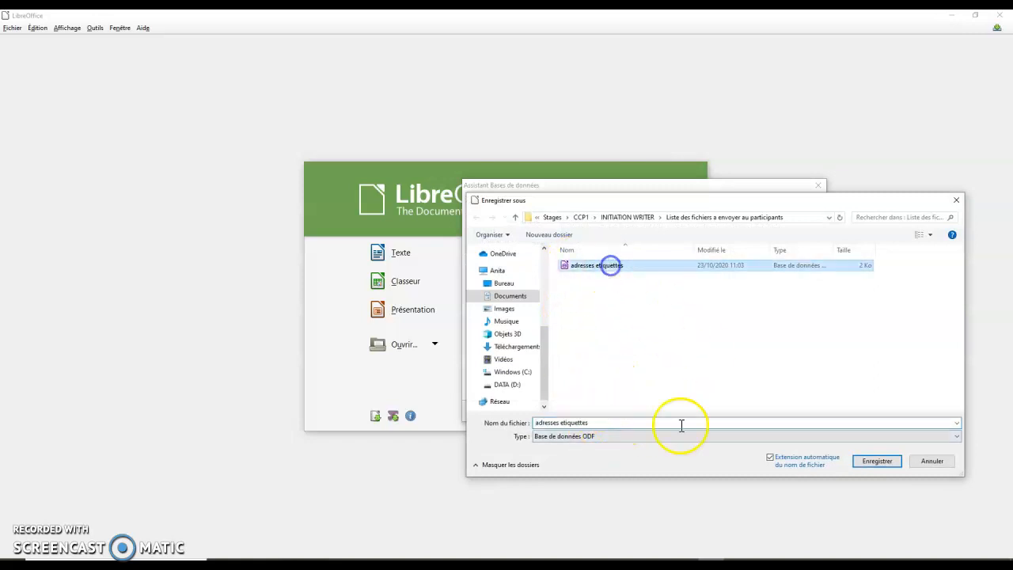
click(603, 422)
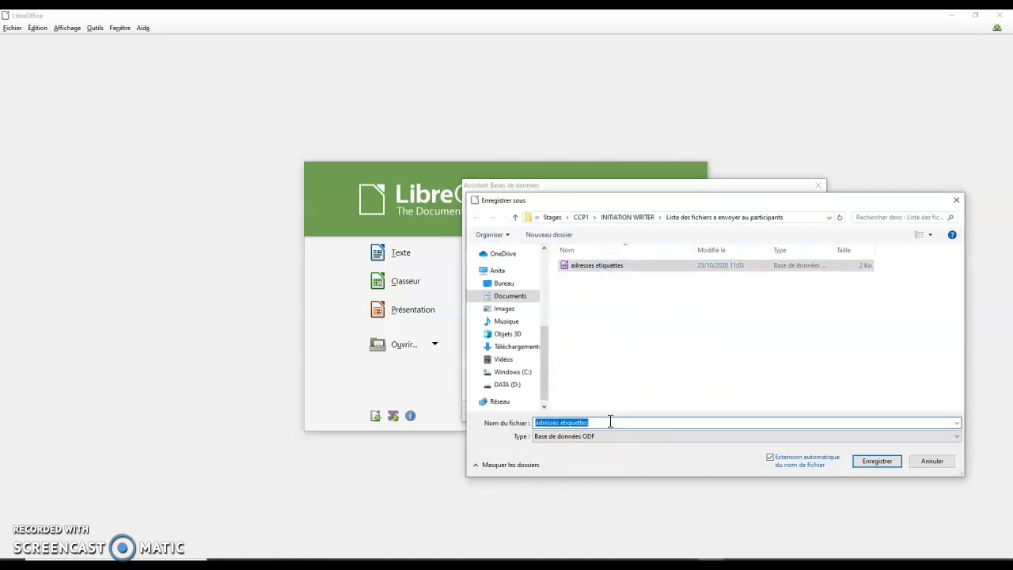
click(612, 421)
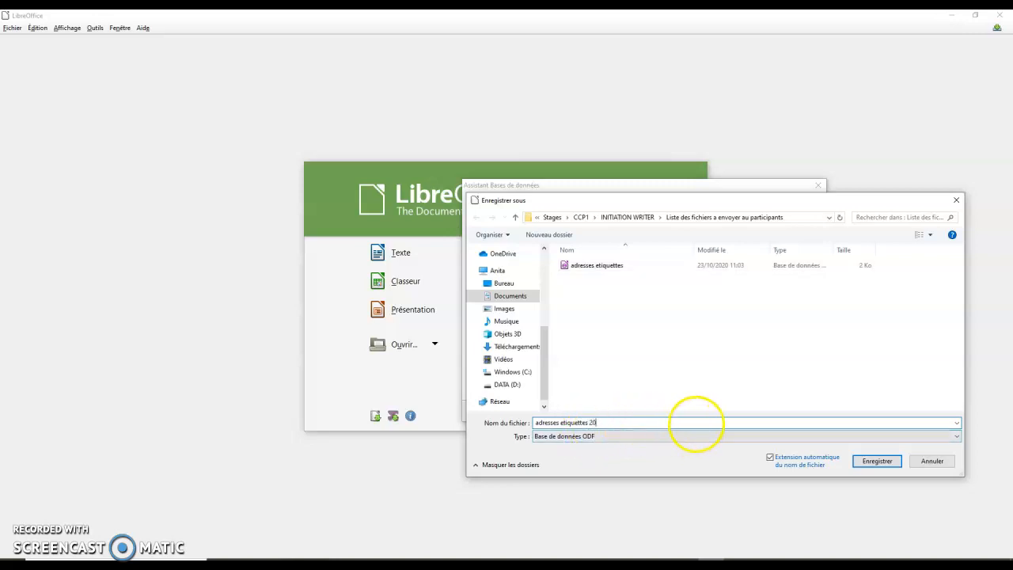
click(876, 461)
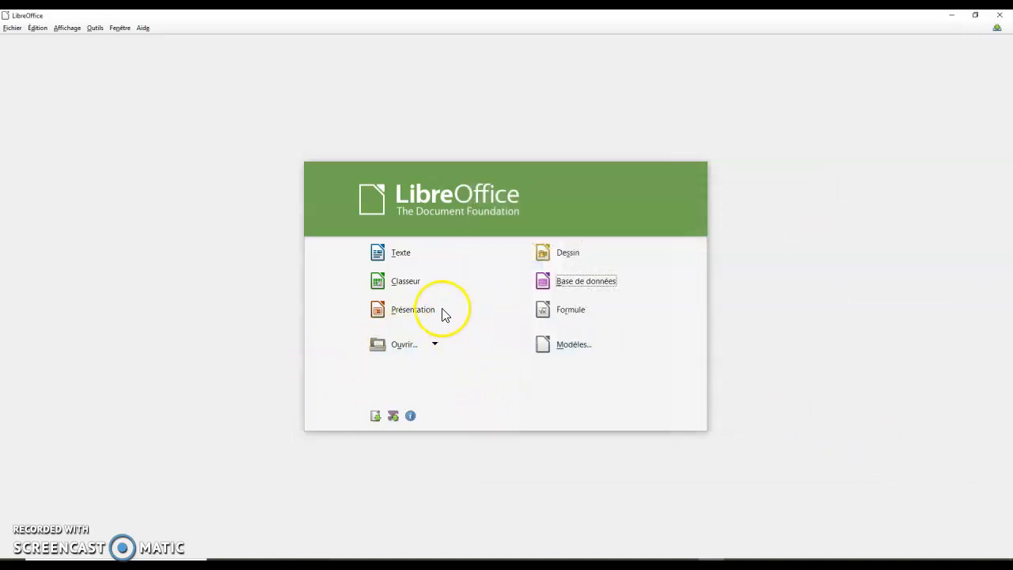
- Create a new text document and start a new labels document from it
click(401, 255)
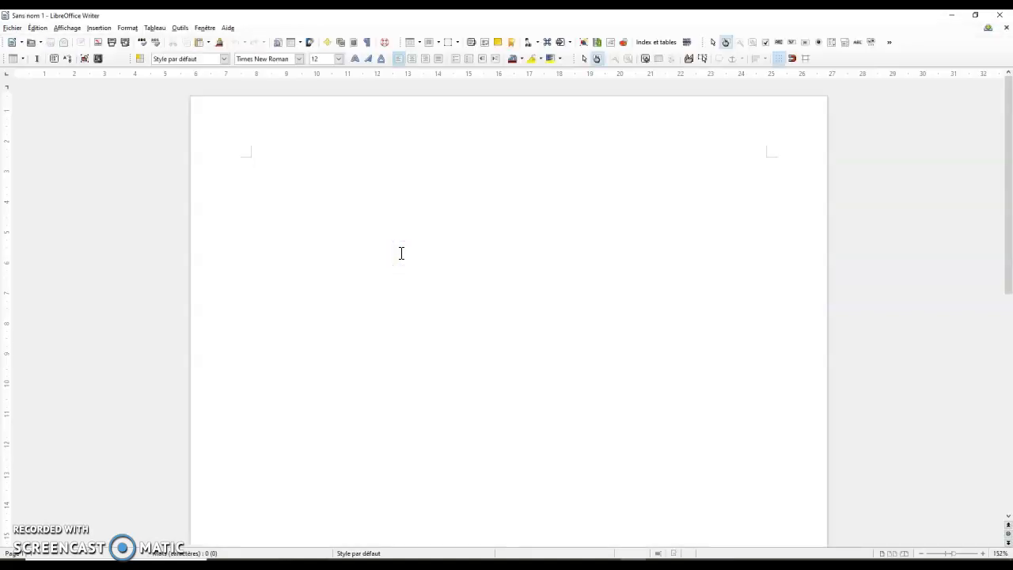
click(14, 28)
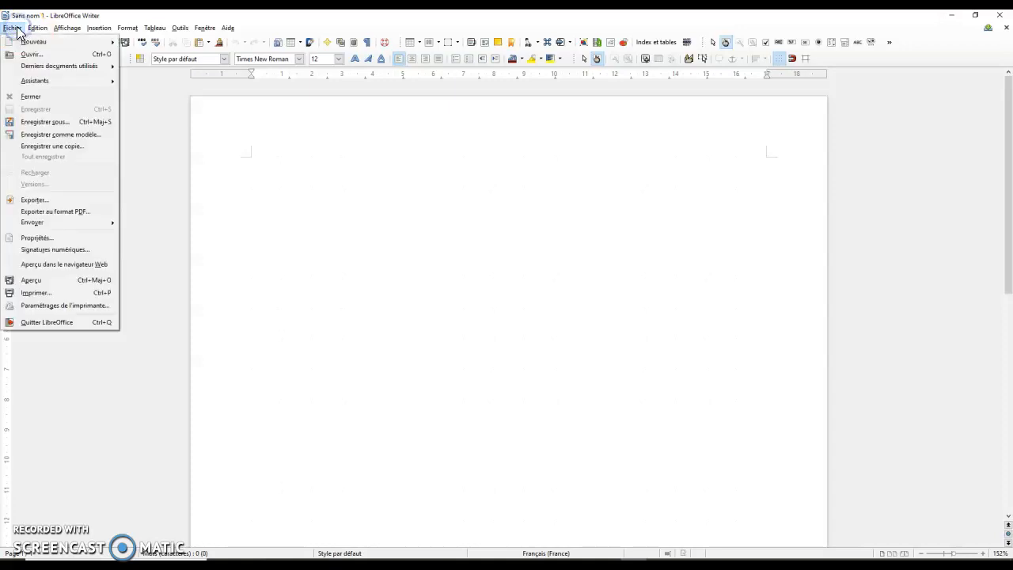
mouse_move(33, 41)
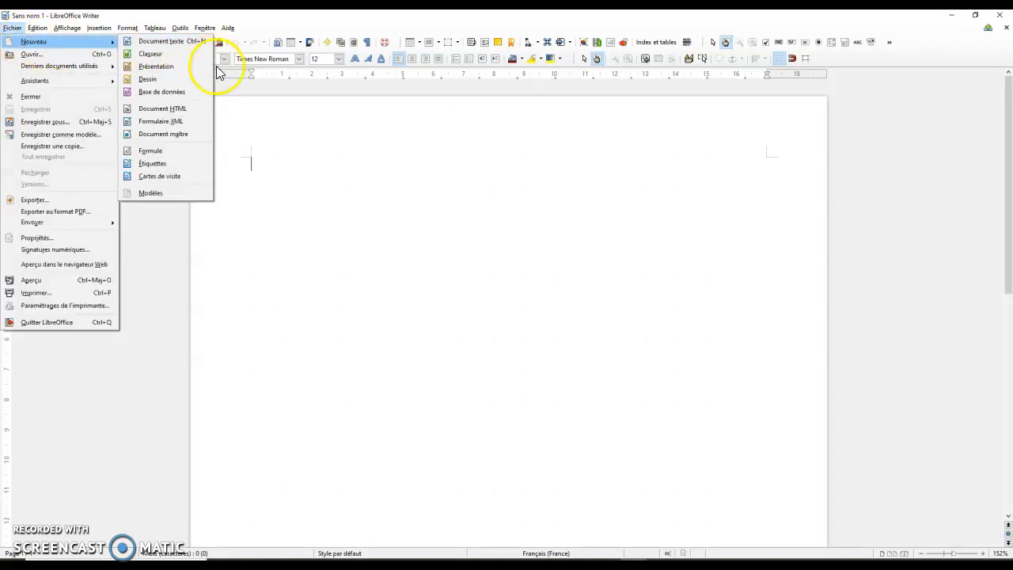
click(189, 163)
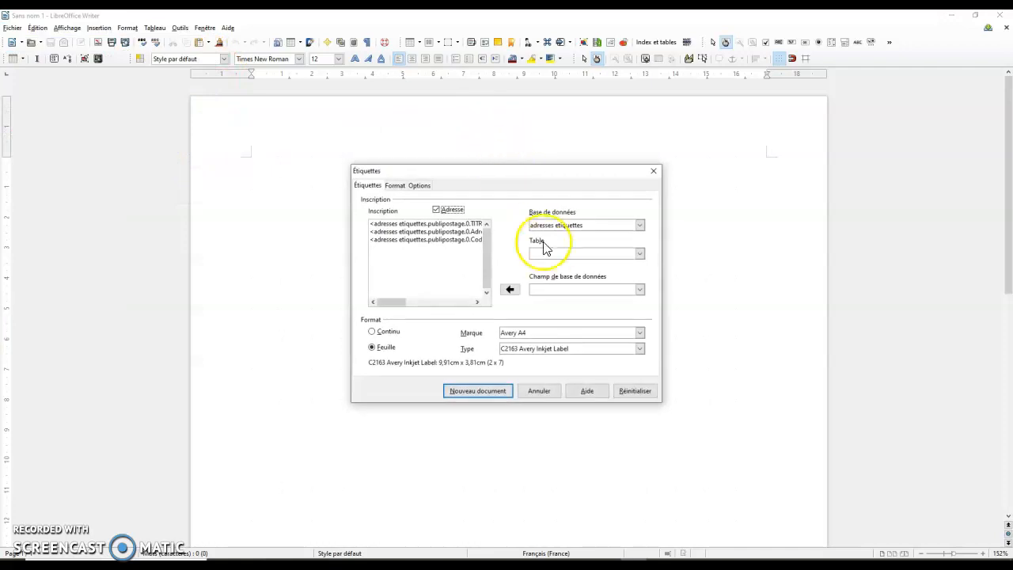
- Delete all the existing database fields from the label inscription
click(459, 257)
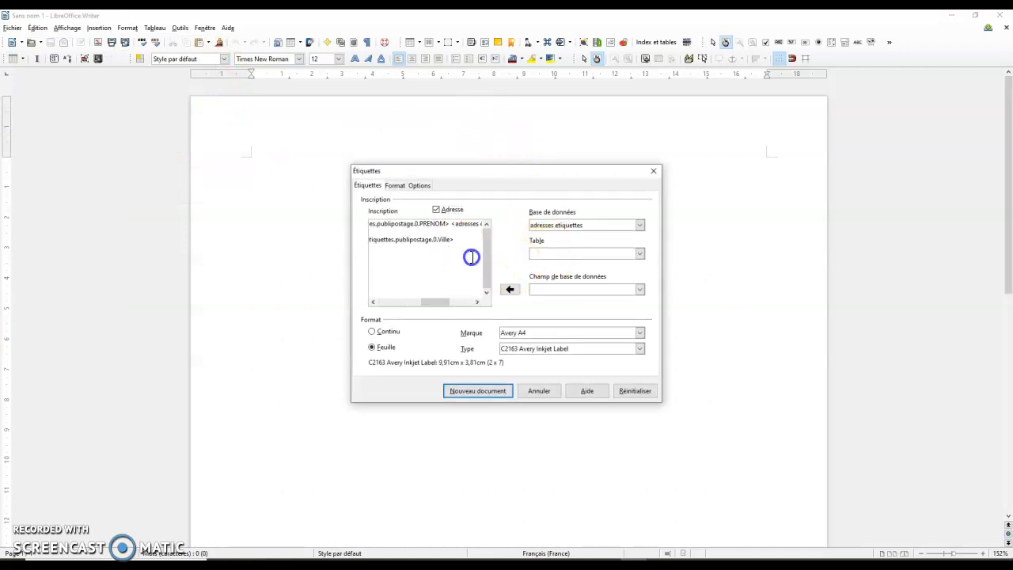
drag(471, 257, 311, 214)
key(Delete)
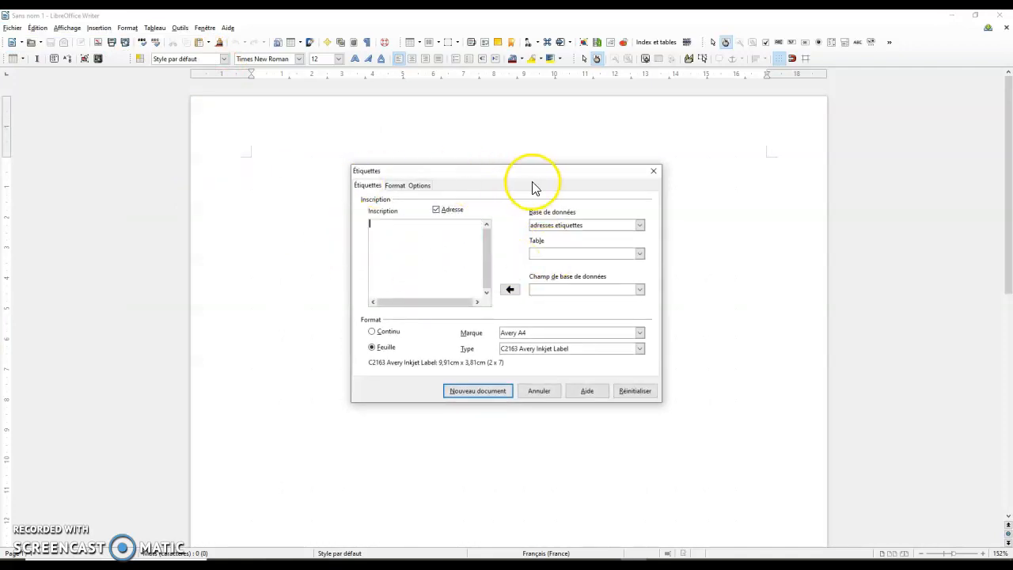
- Set the label data source to the adresses etiquettes 2020 database and its publipostage table
click(587, 230)
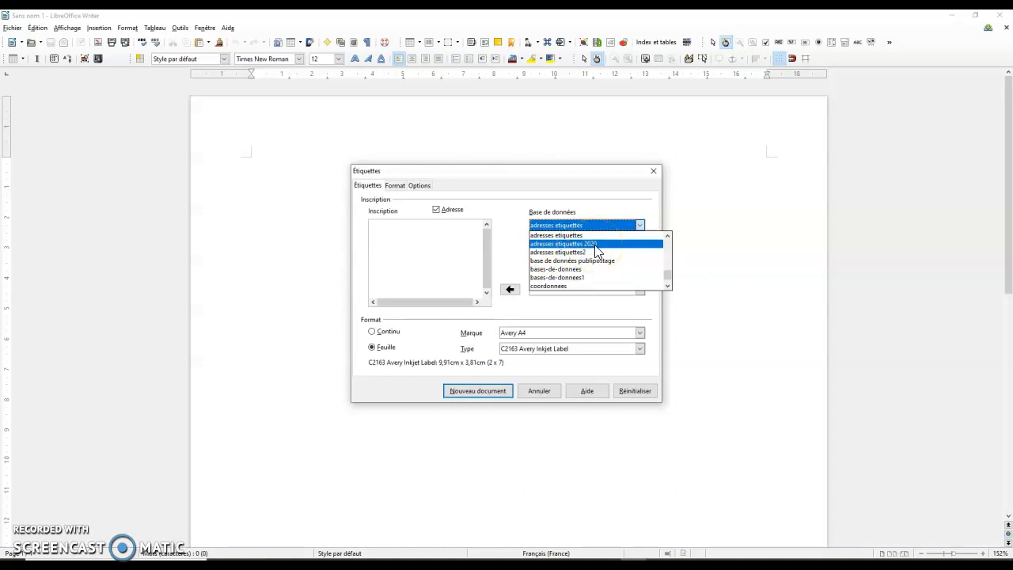
click(594, 244)
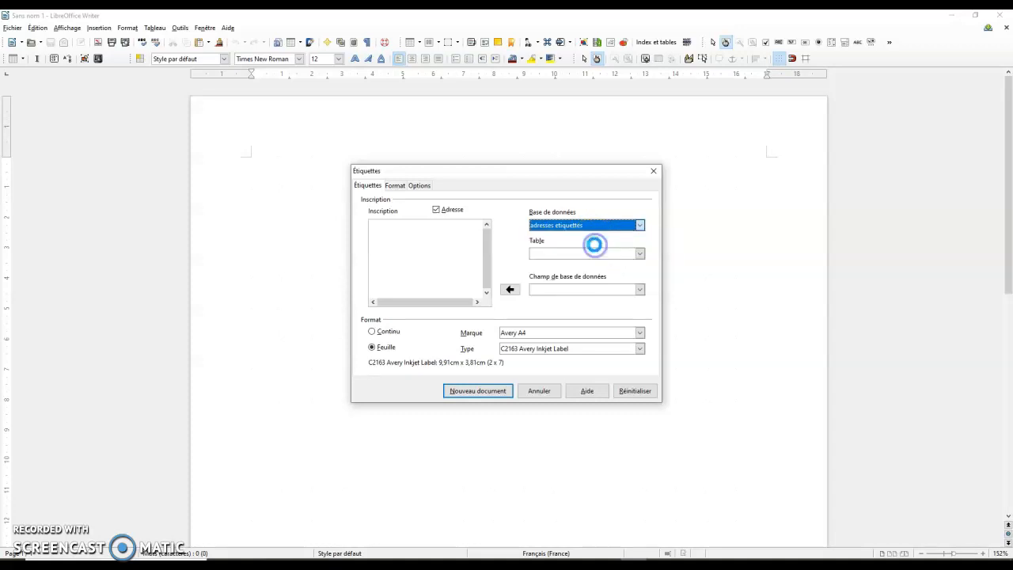
click(640, 254)
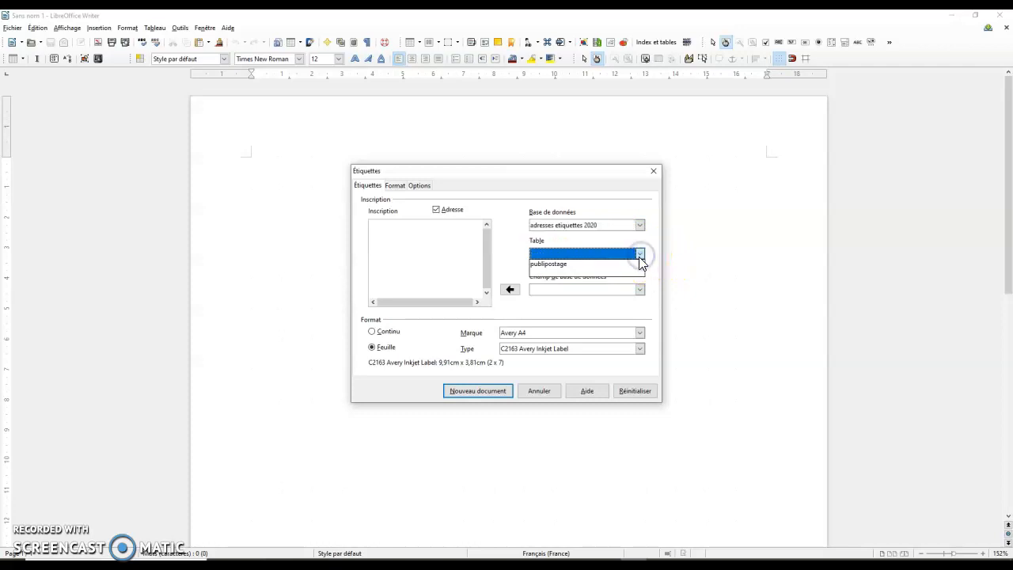
click(547, 265)
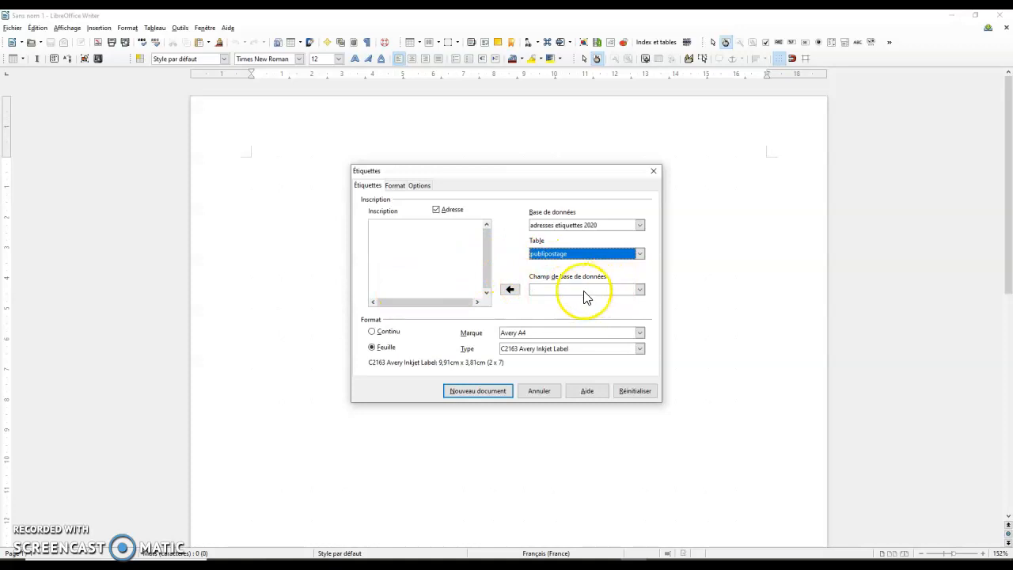
- Insert the TITRE, PRENOM and NOM database fields on the first line of the label inscription, separated by spaces
click(640, 290)
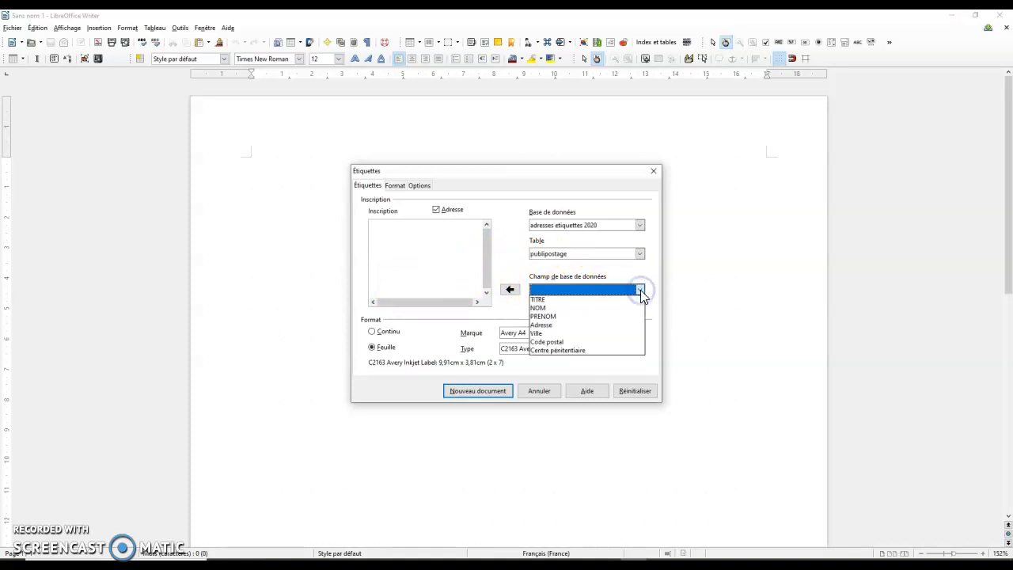
click(539, 299)
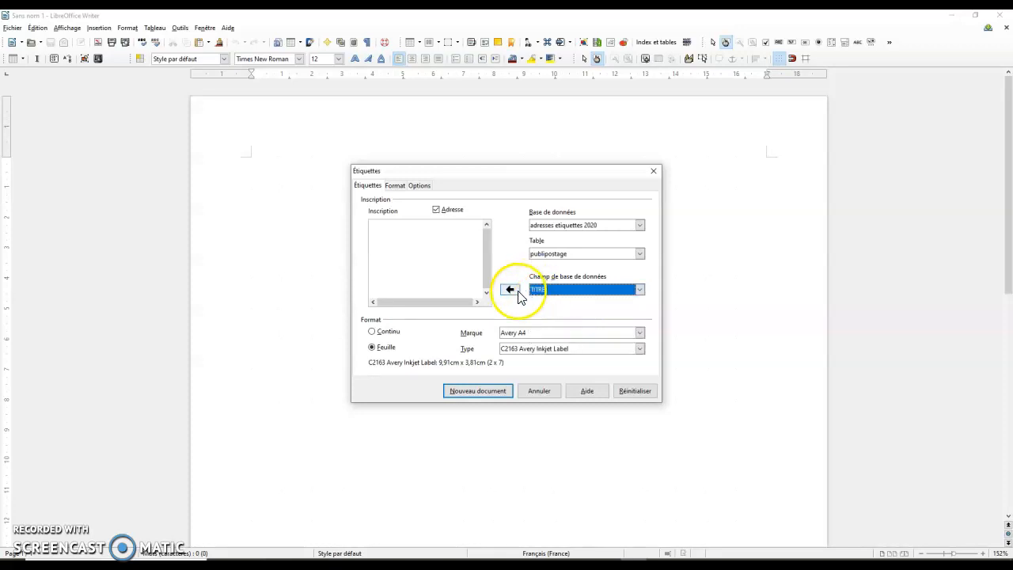
click(510, 291)
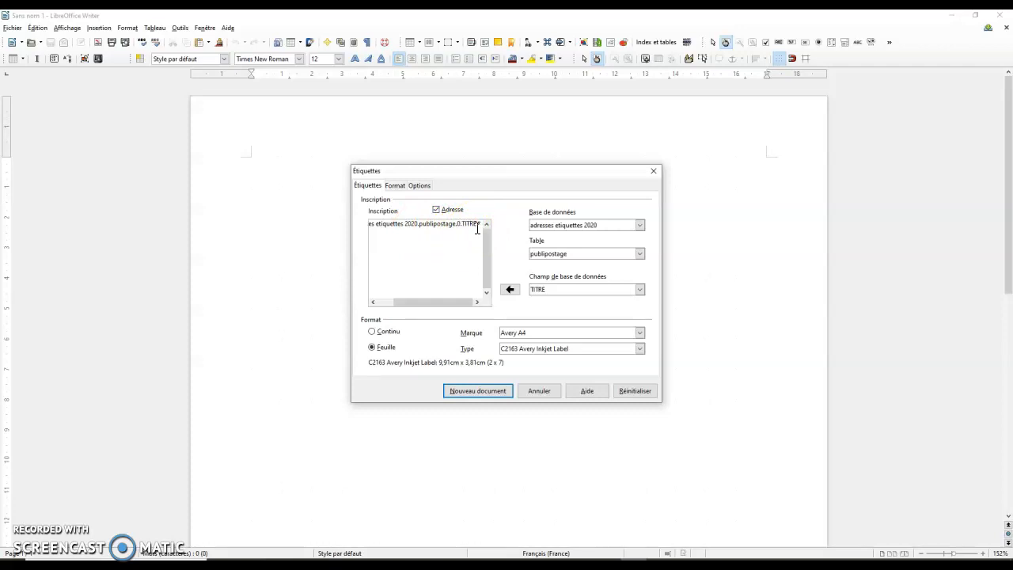
click(552, 290)
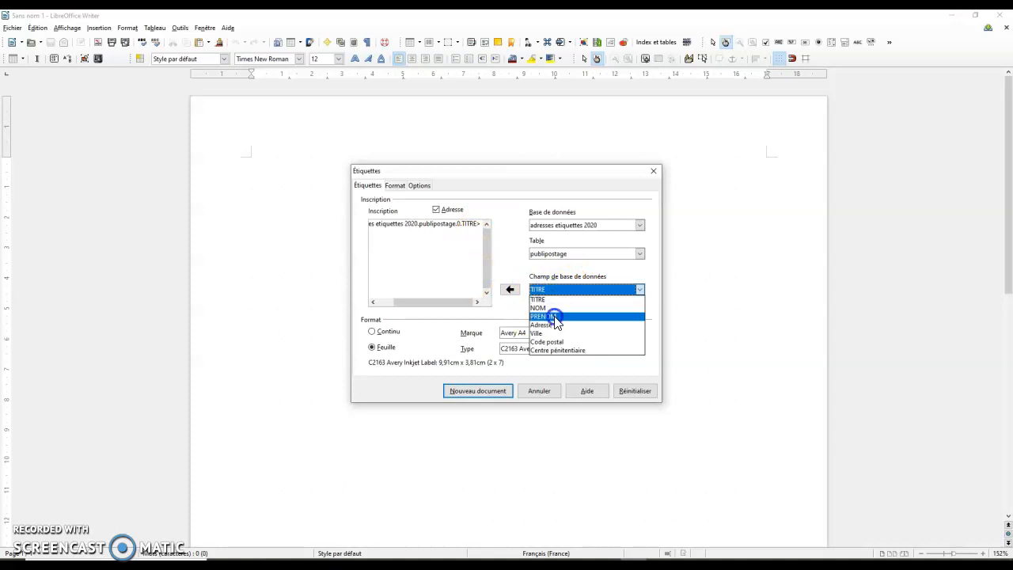
click(554, 316)
click(509, 290)
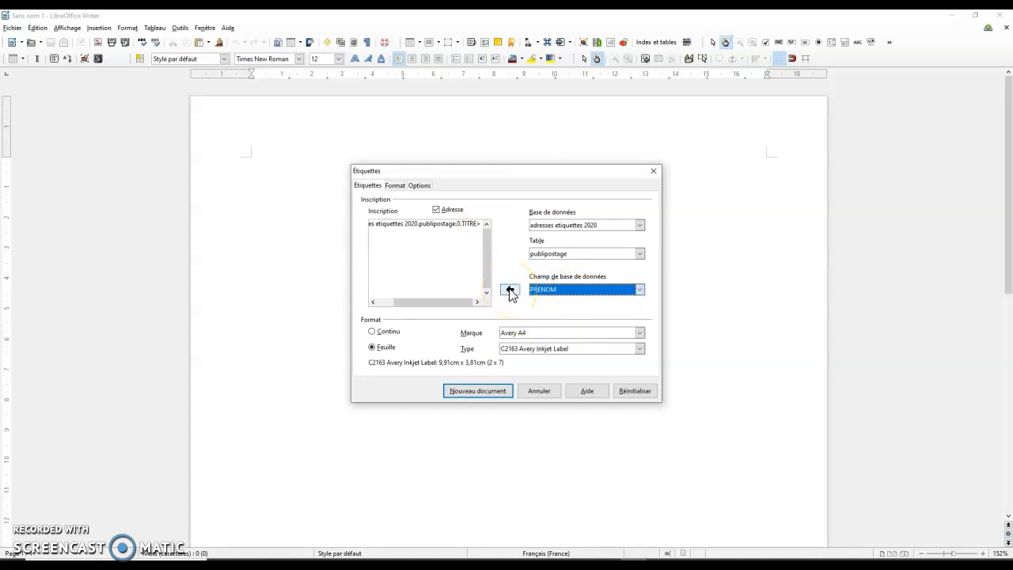
click(510, 290)
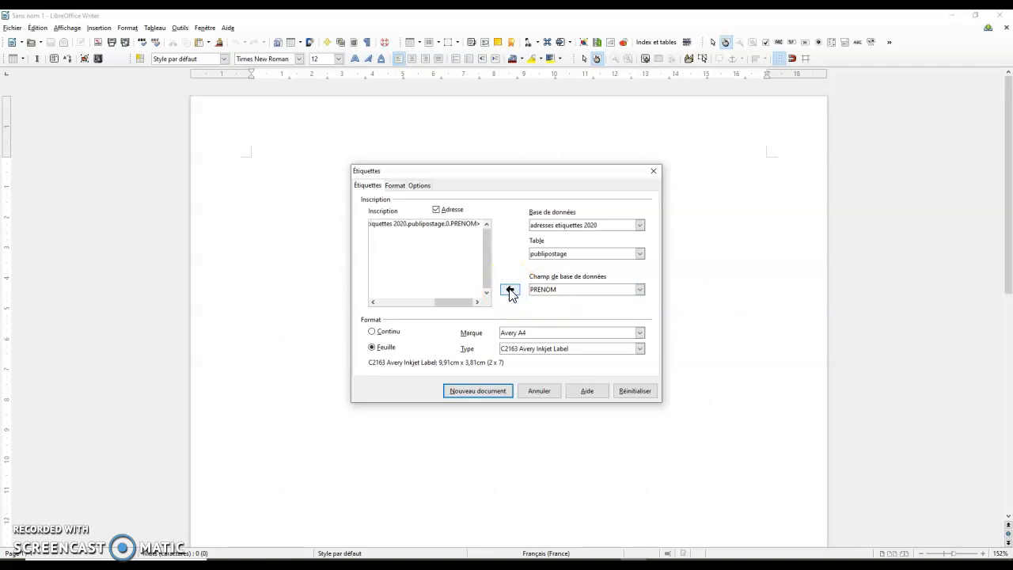
click(576, 296)
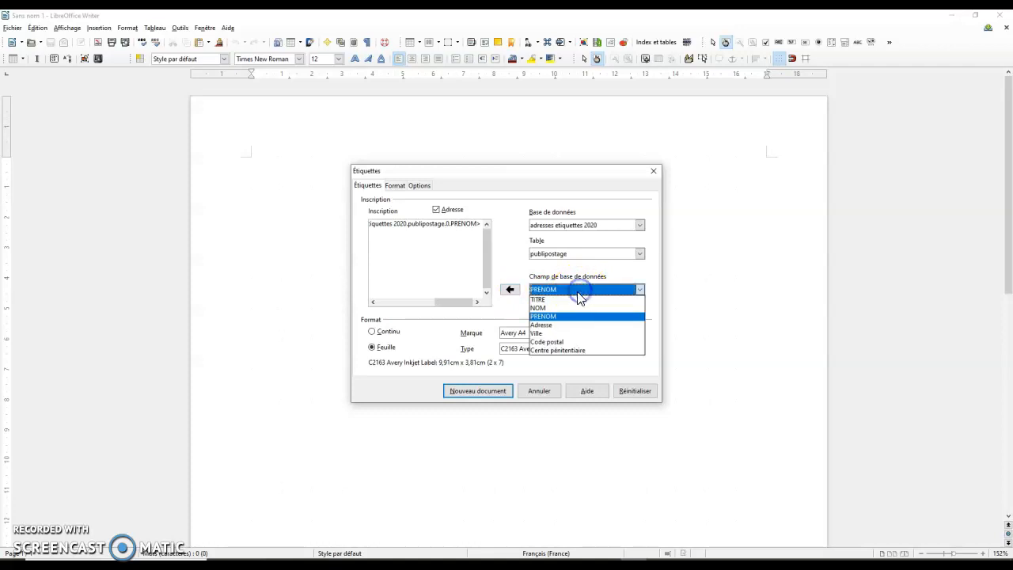
click(575, 307)
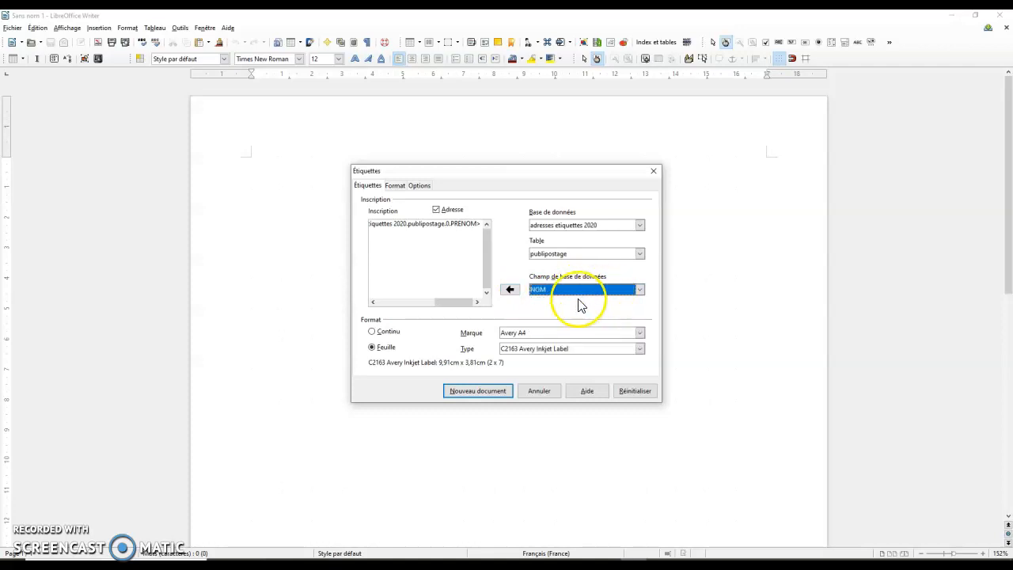
click(511, 291)
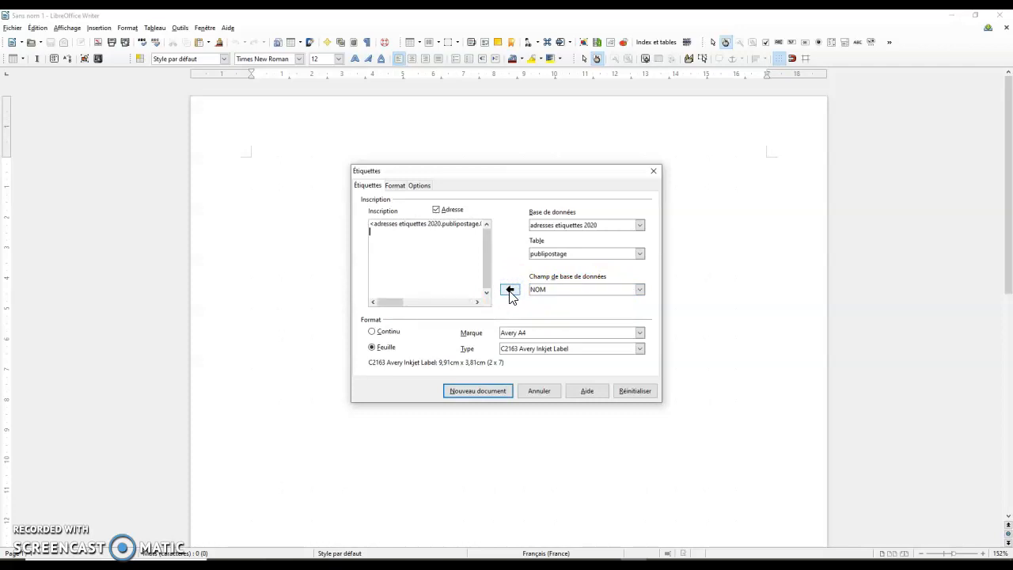
- Insert the Adresse field on the second line of the inscription and start a third line
click(551, 291)
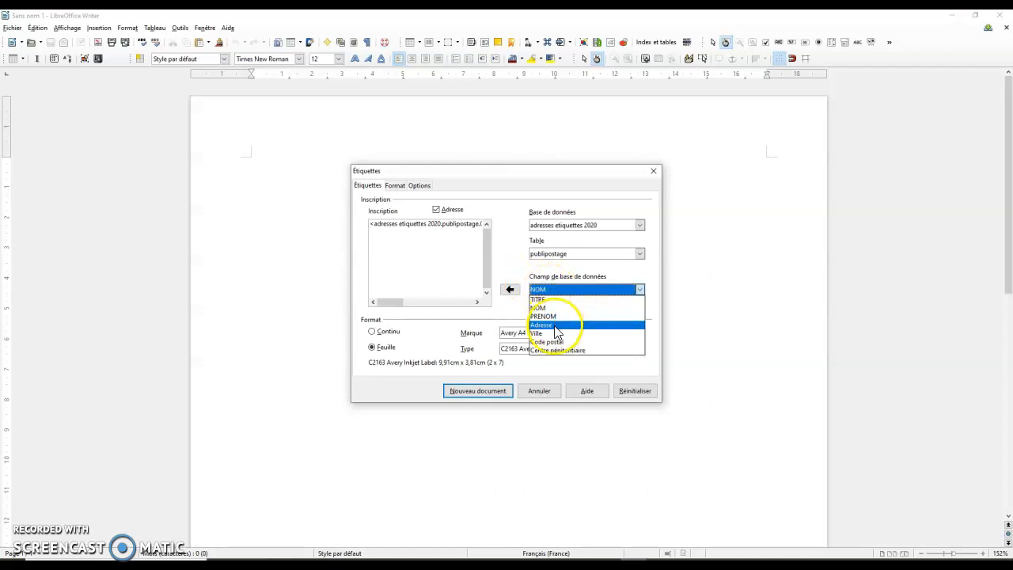
click(545, 324)
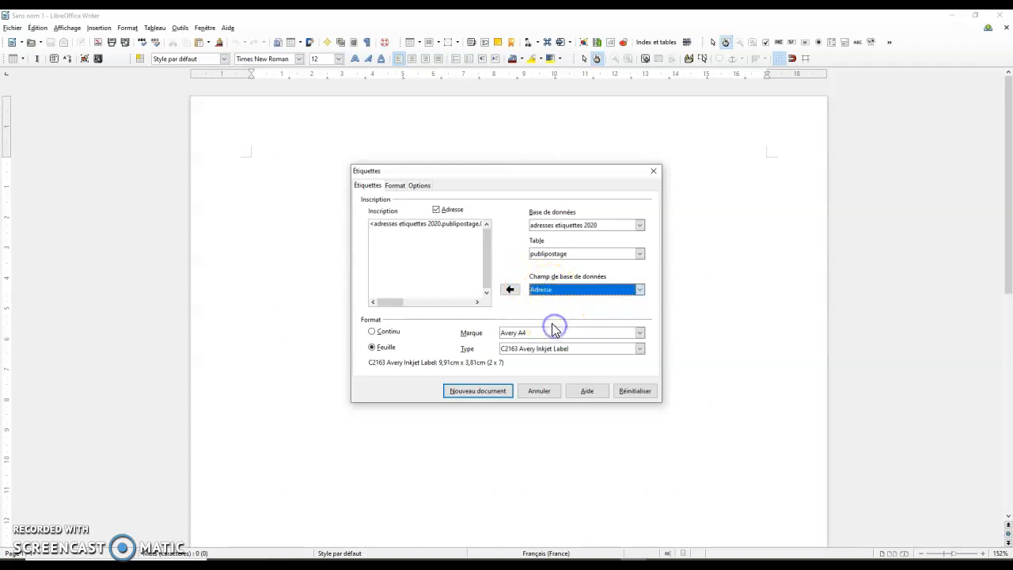
click(509, 291)
key(Return)
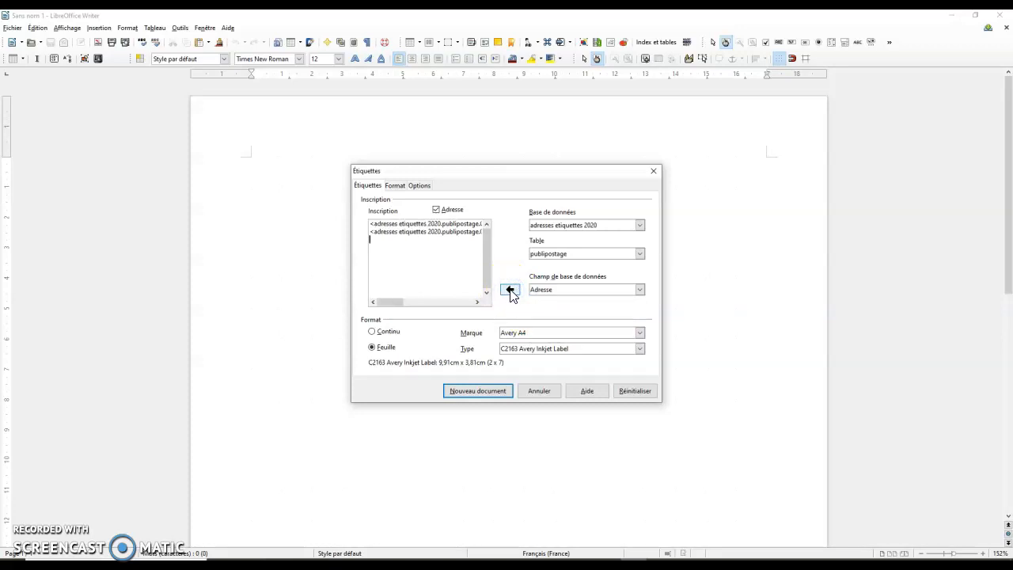
- Insert the Code postal and Ville fields together on the third line of the inscription, separated by a space
click(609, 290)
click(590, 341)
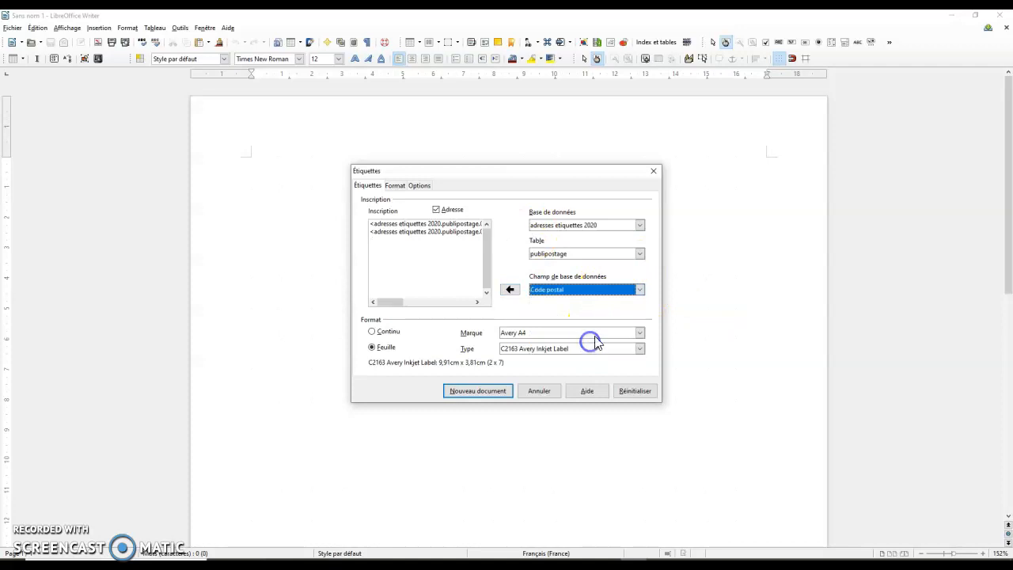
click(510, 289)
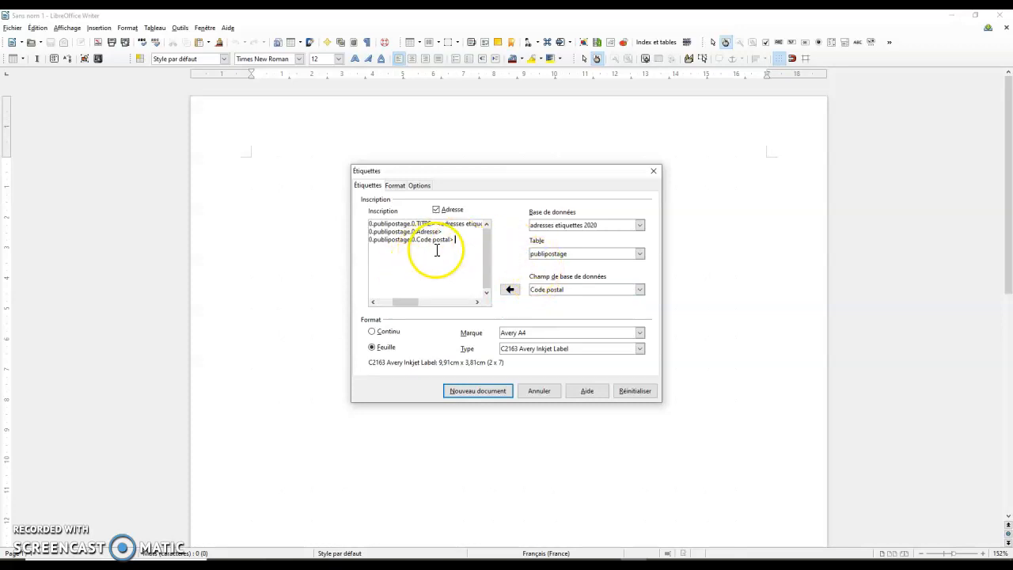
click(581, 291)
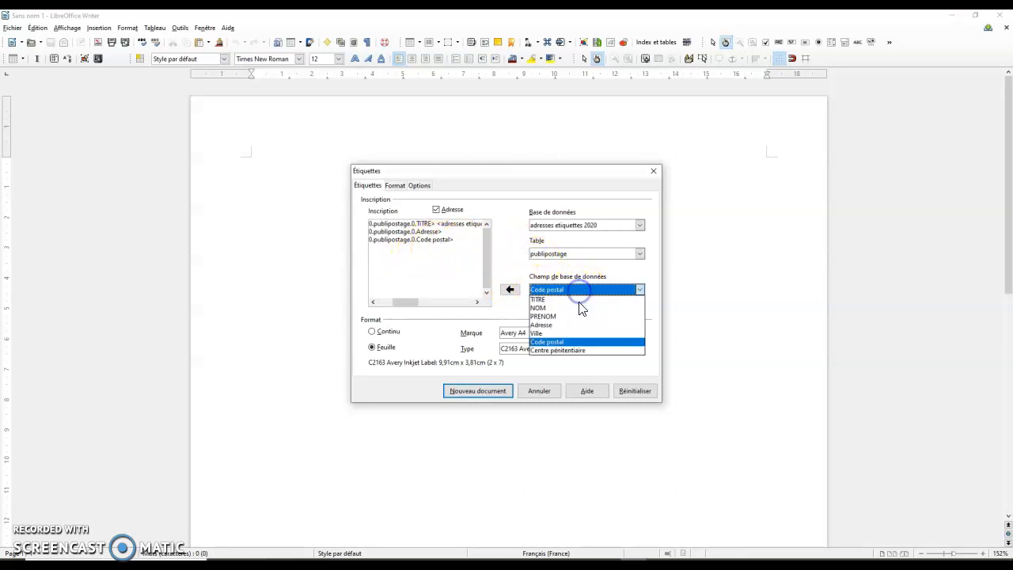
click(570, 334)
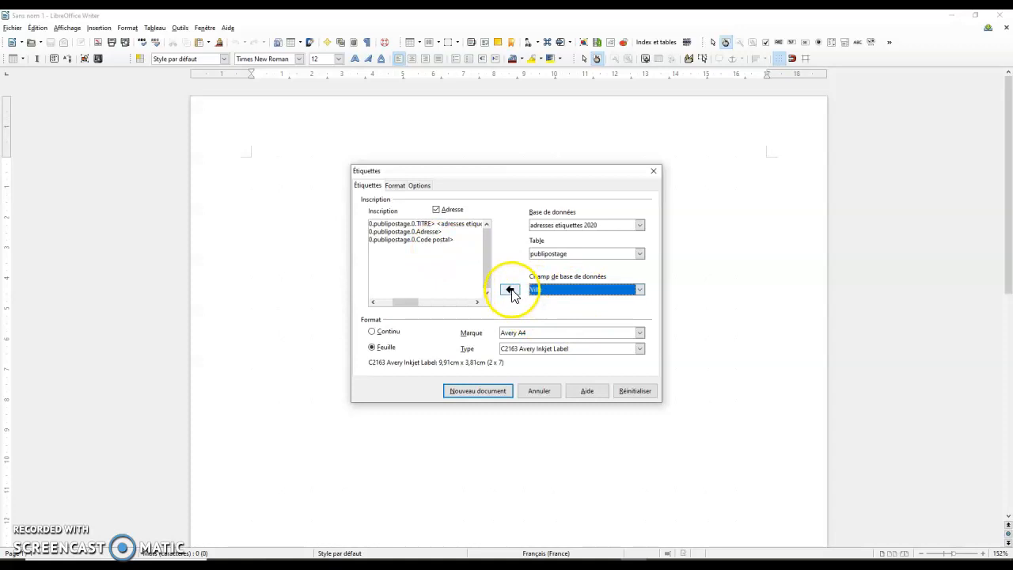
click(511, 290)
- Add two blank lines above the first line of fields in the label inscription
click(404, 253)
drag(436, 301, 377, 302)
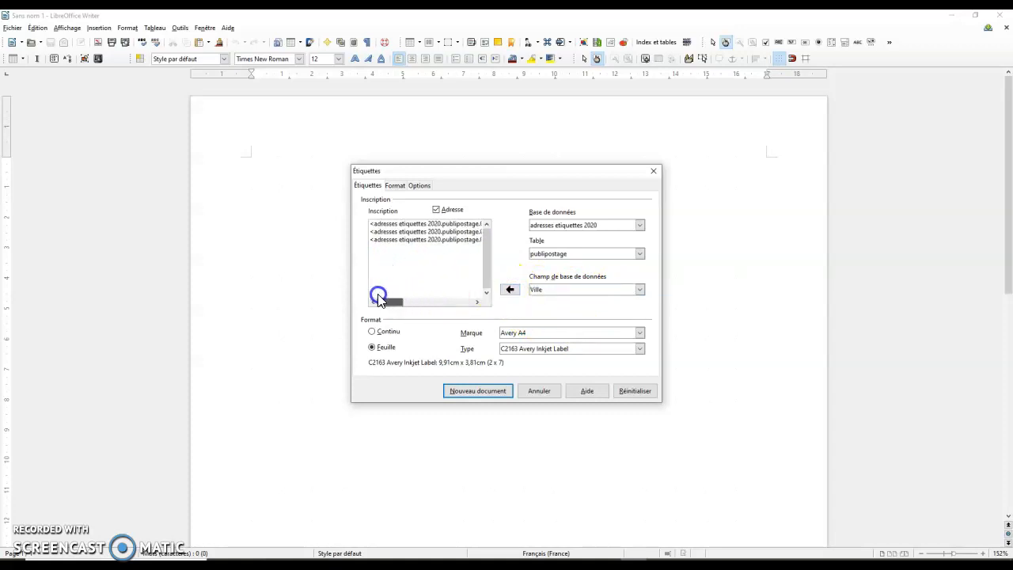
click(370, 223)
key(Return)
key(Return)
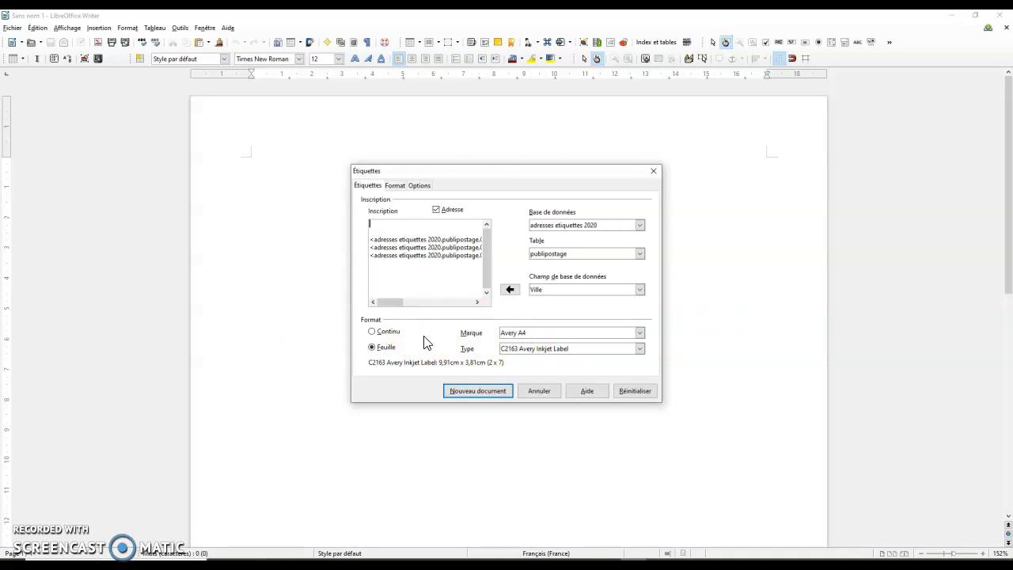
- Choose Avery A4 as the label brand and C2163 Avery Inkjet Label as the type
click(565, 337)
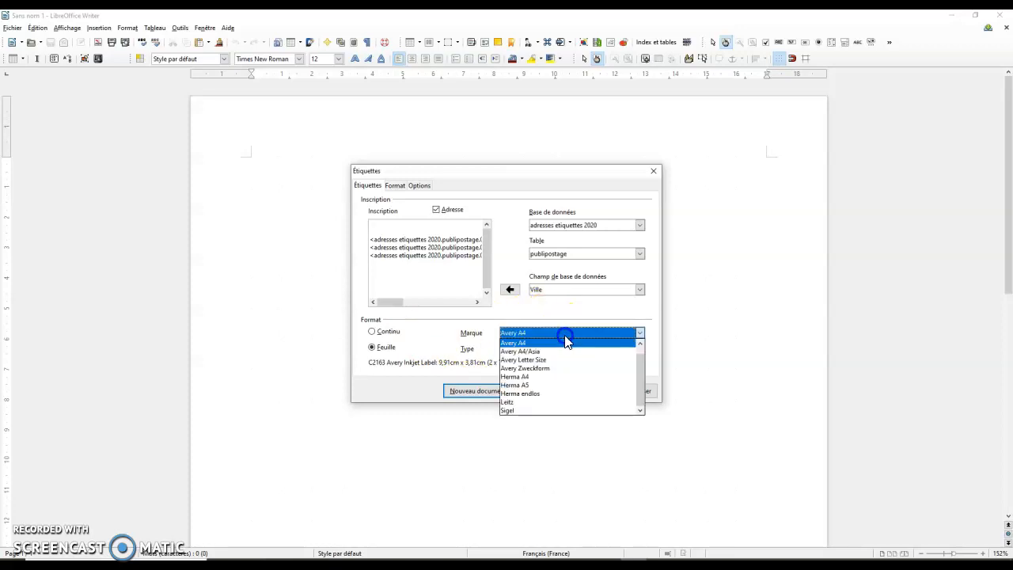
click(547, 331)
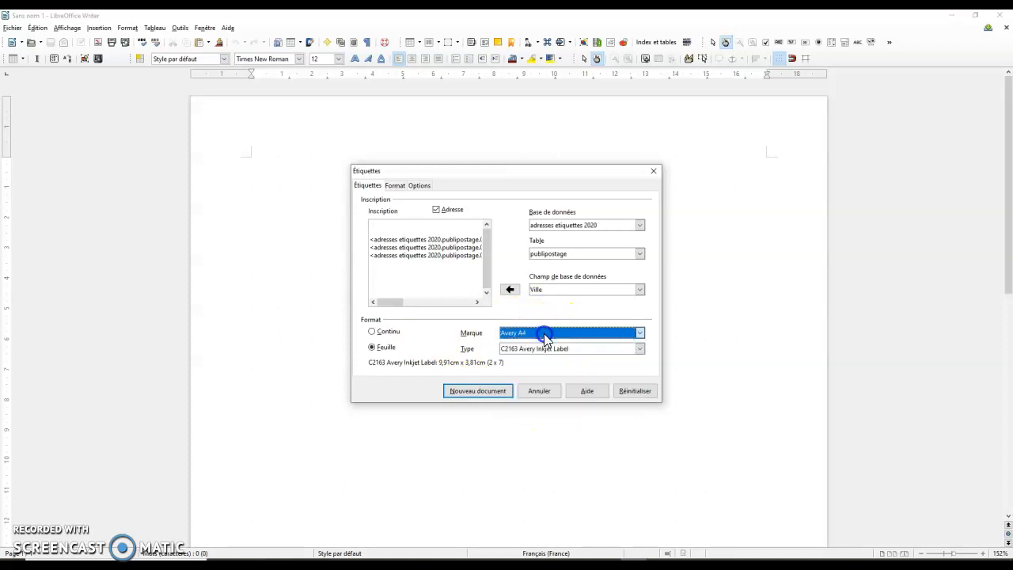
click(619, 348)
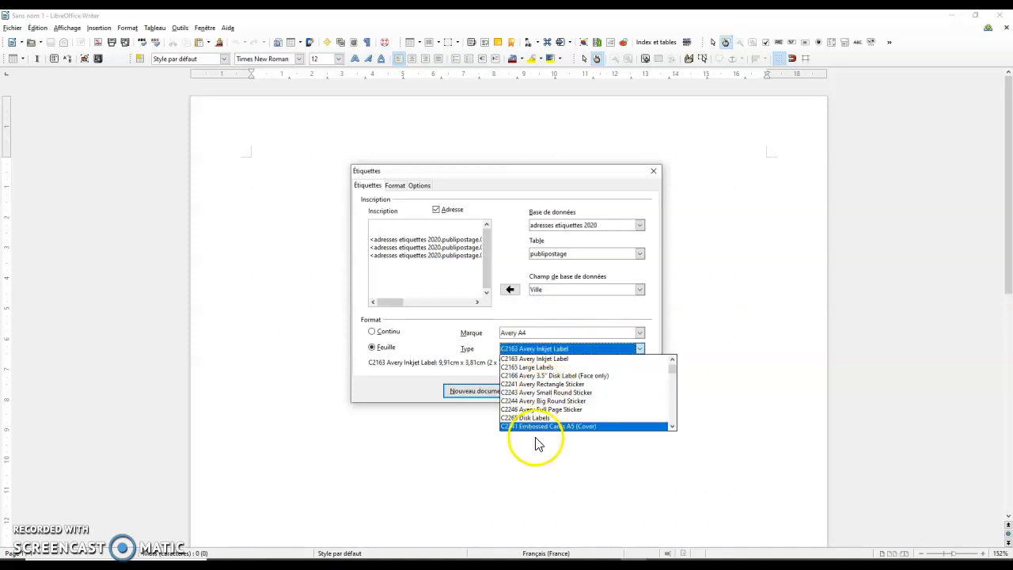
click(546, 357)
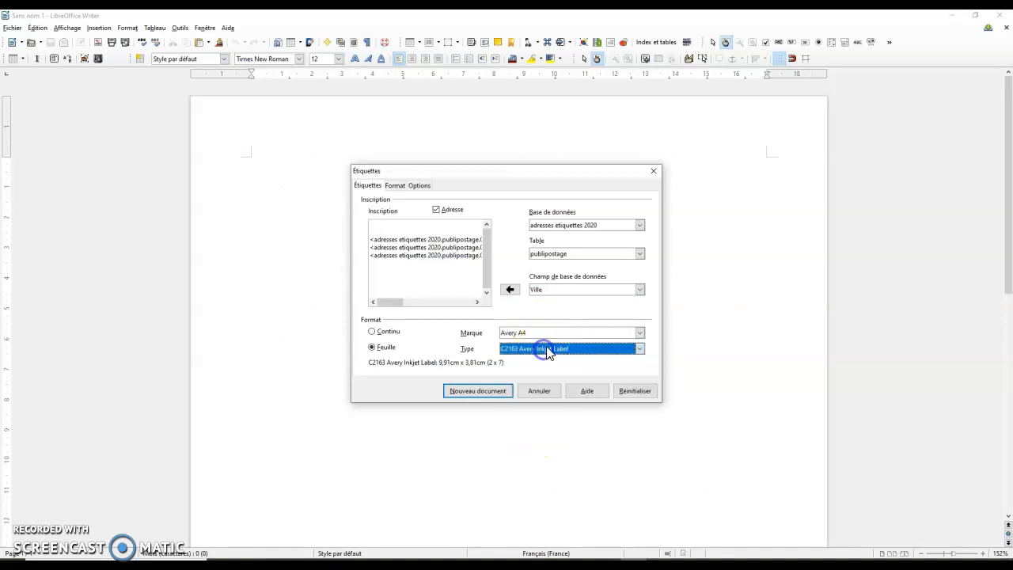
- Review the label format's dimensions and generate the new labels document
click(395, 187)
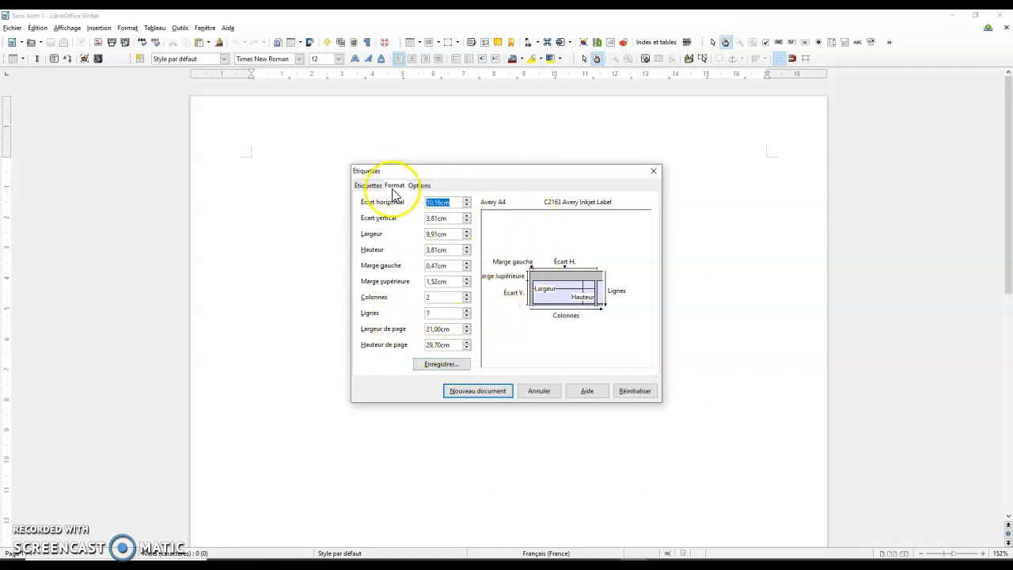
click(367, 185)
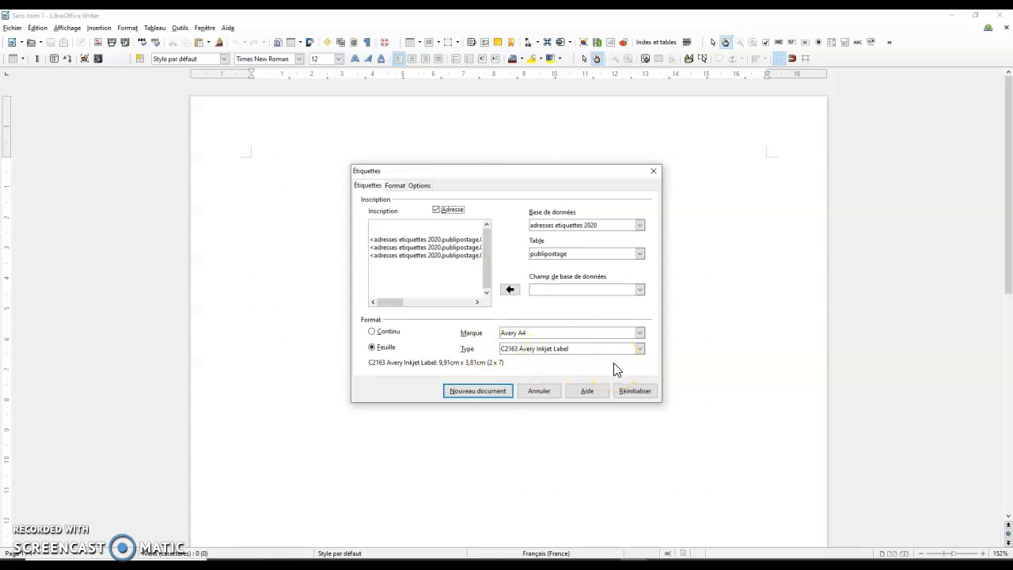
click(467, 393)
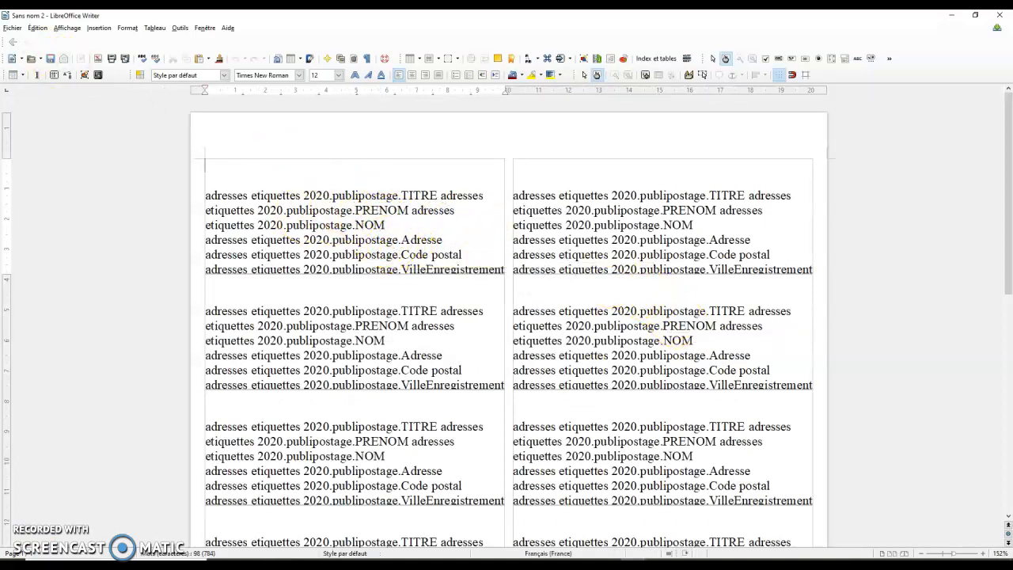
- Start printing the labels document and agree to print it as a form letter
click(12, 29)
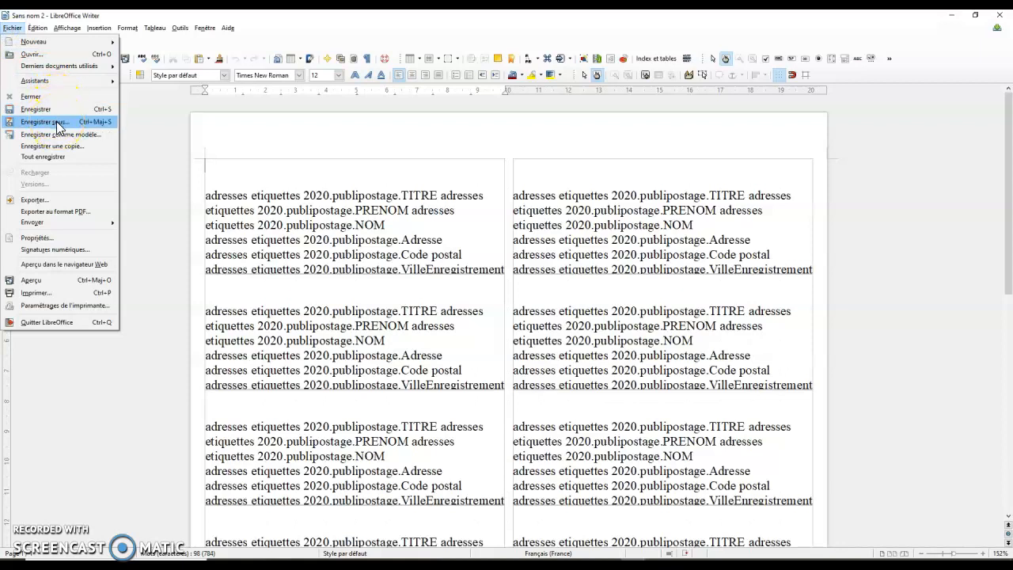
click(222, 139)
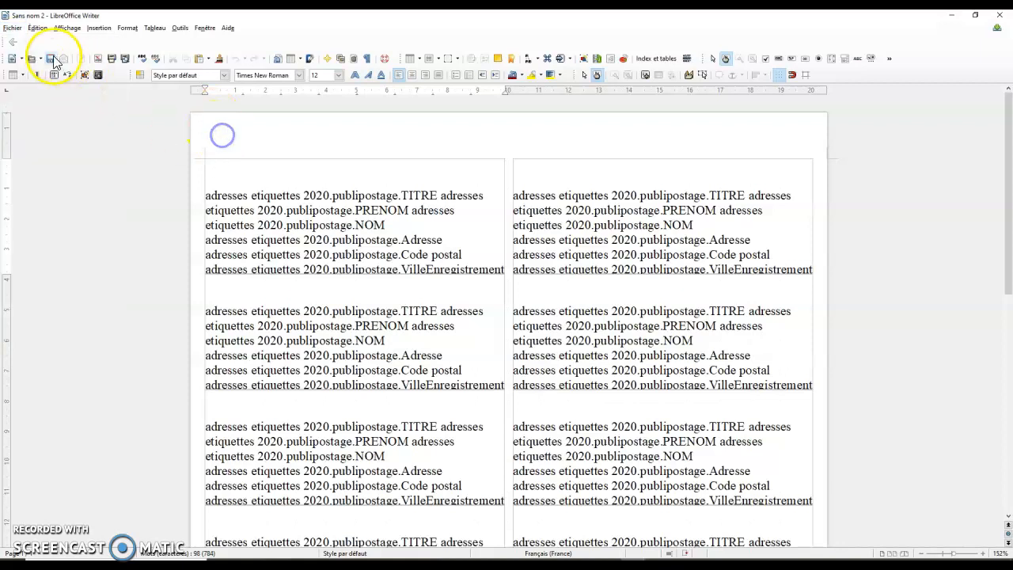
click(13, 31)
click(63, 293)
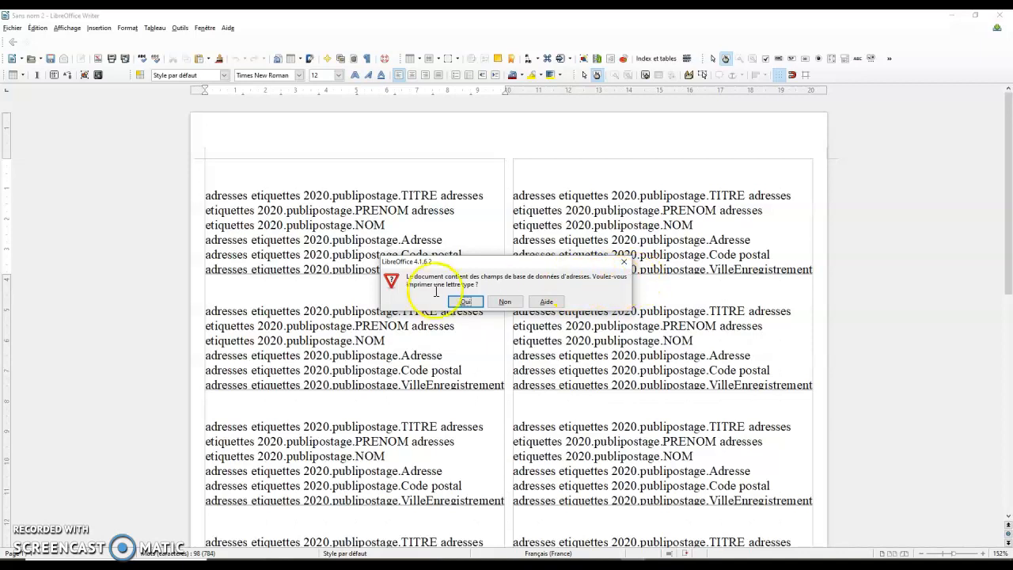
click(465, 301)
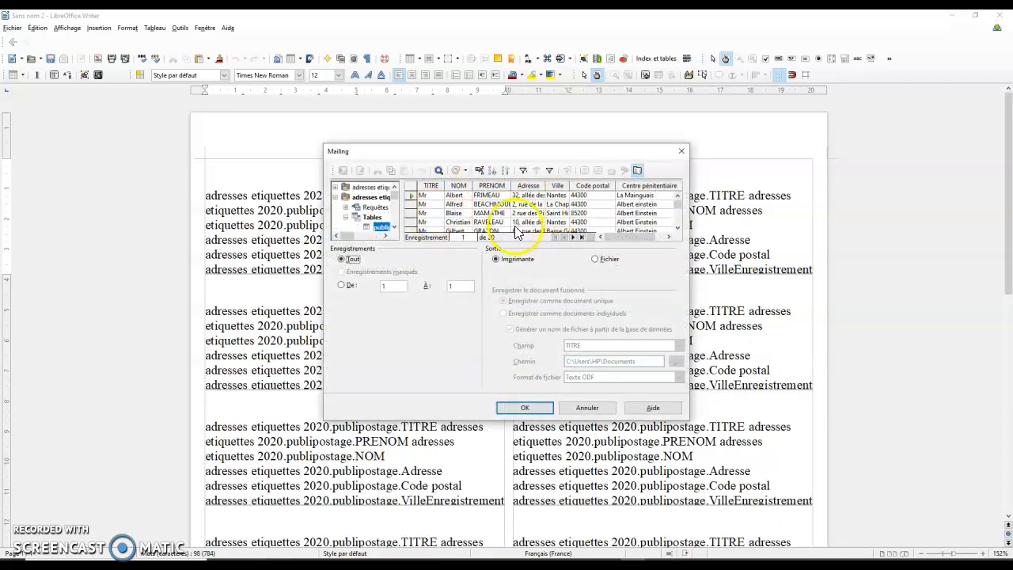
- Send all mail merge records to a single file and save it as "etiquette centre penitentiaire"
drag(676, 205, 676, 227)
click(594, 260)
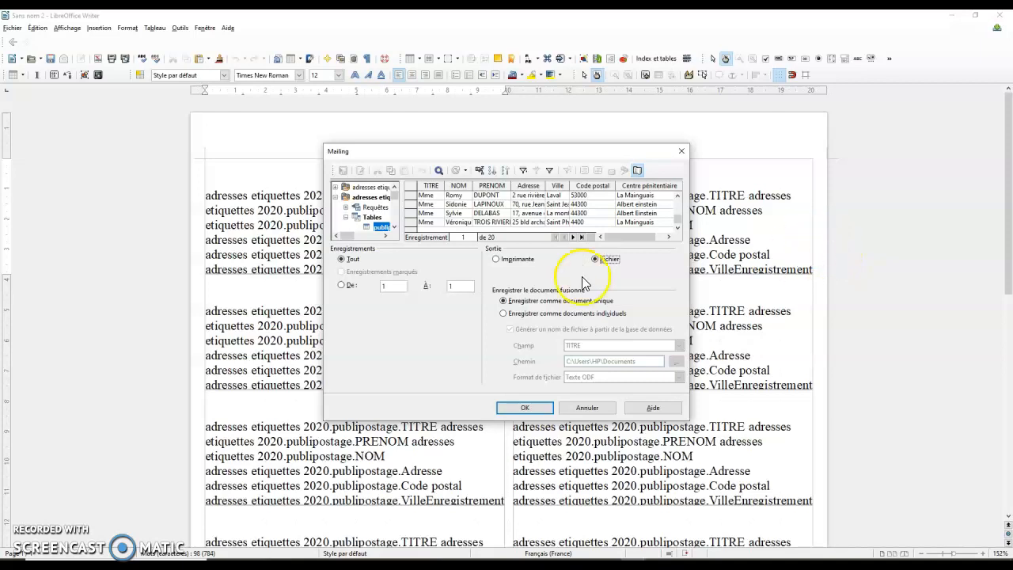
click(534, 408)
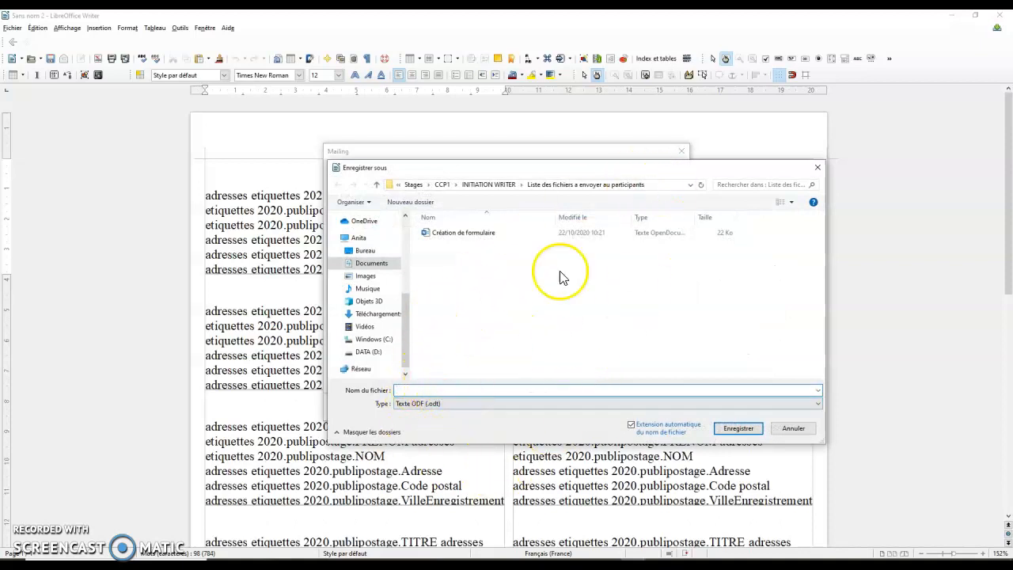
click(425, 390)
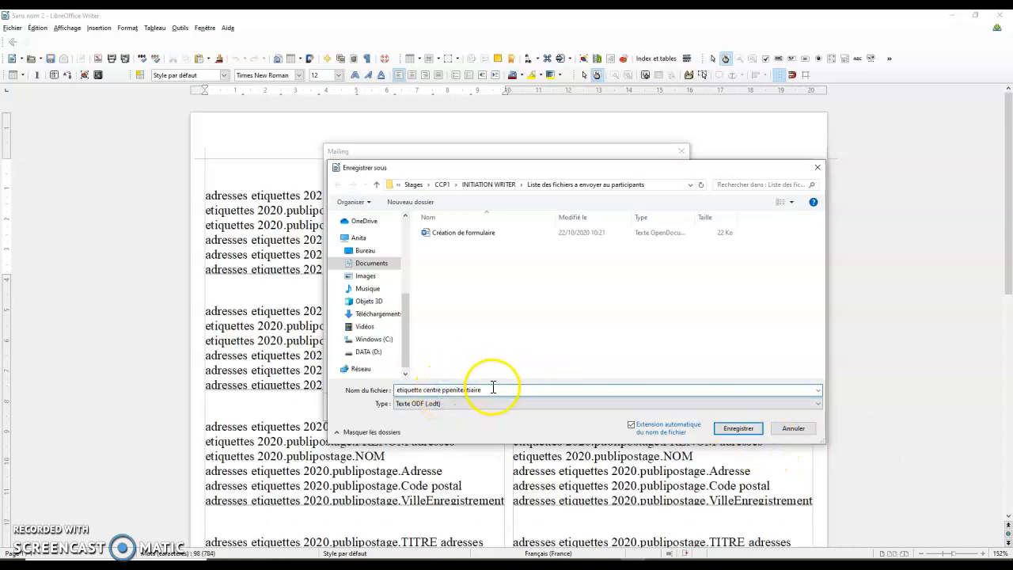
click(739, 427)
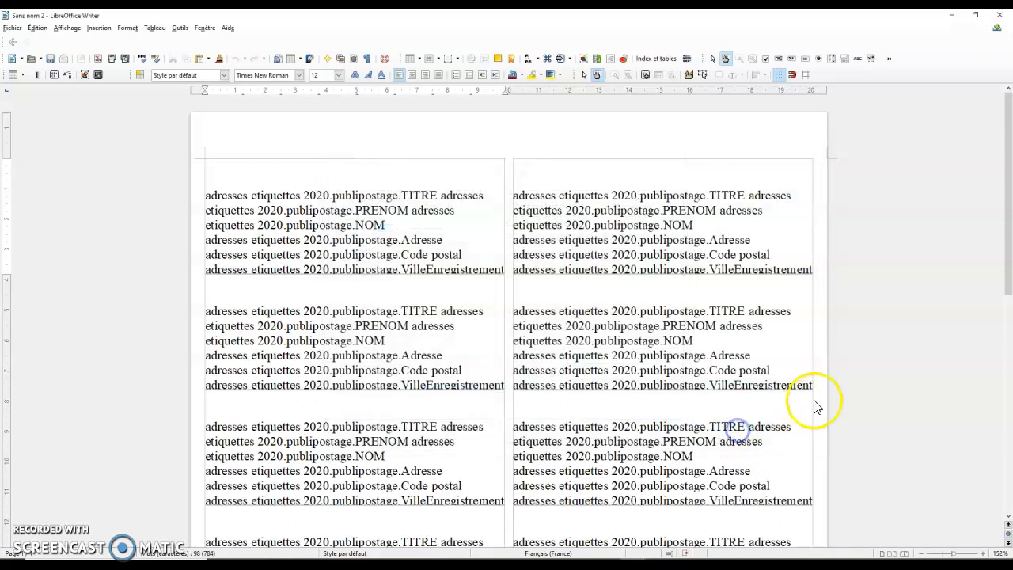
- Close the unmerged labels document without saving it
click(428, 296)
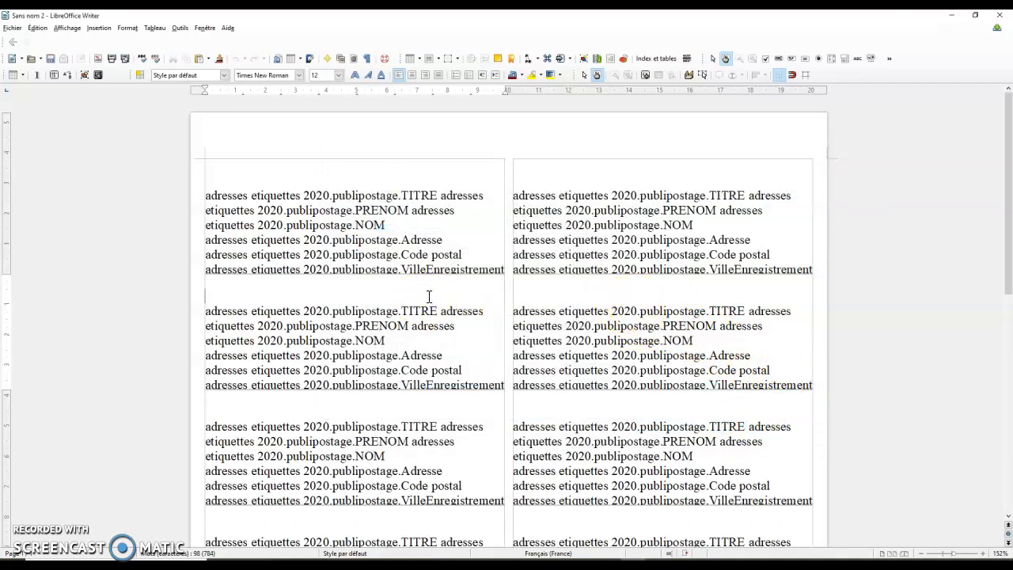
key(ctrl+w)
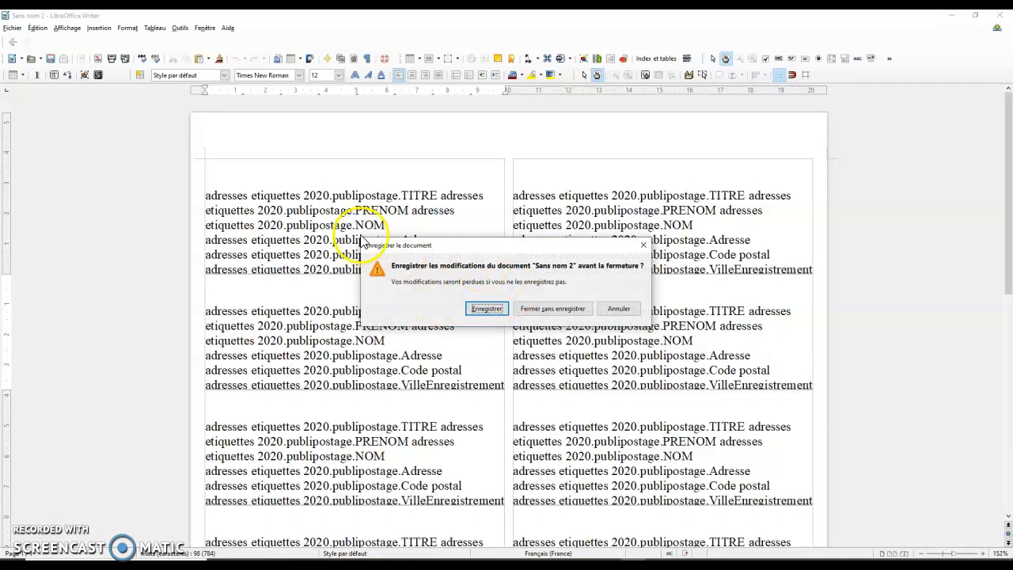
click(554, 308)
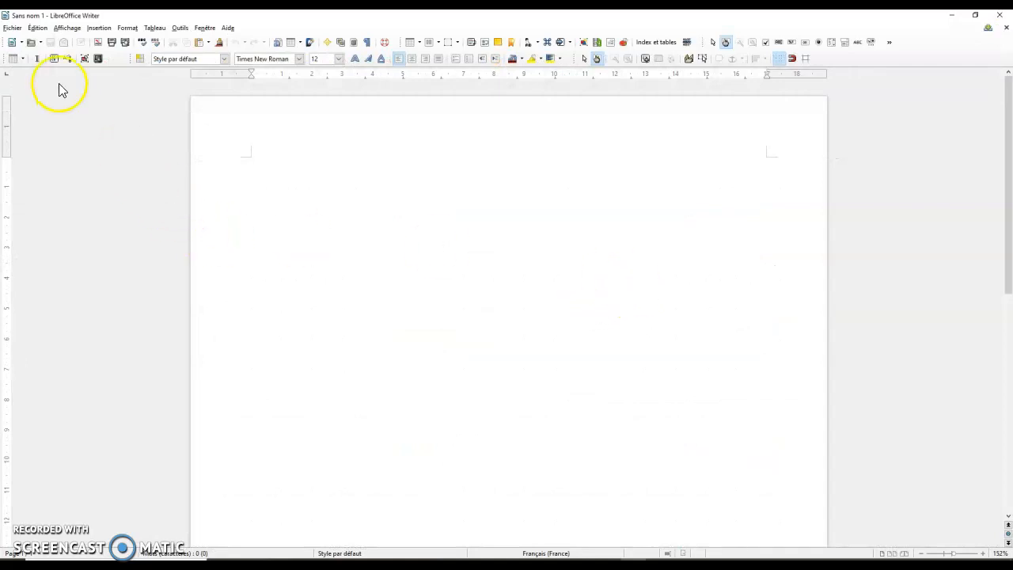
- Open the merged file "etiquette centre penitentiaire" from the participants' files folder
click(11, 29)
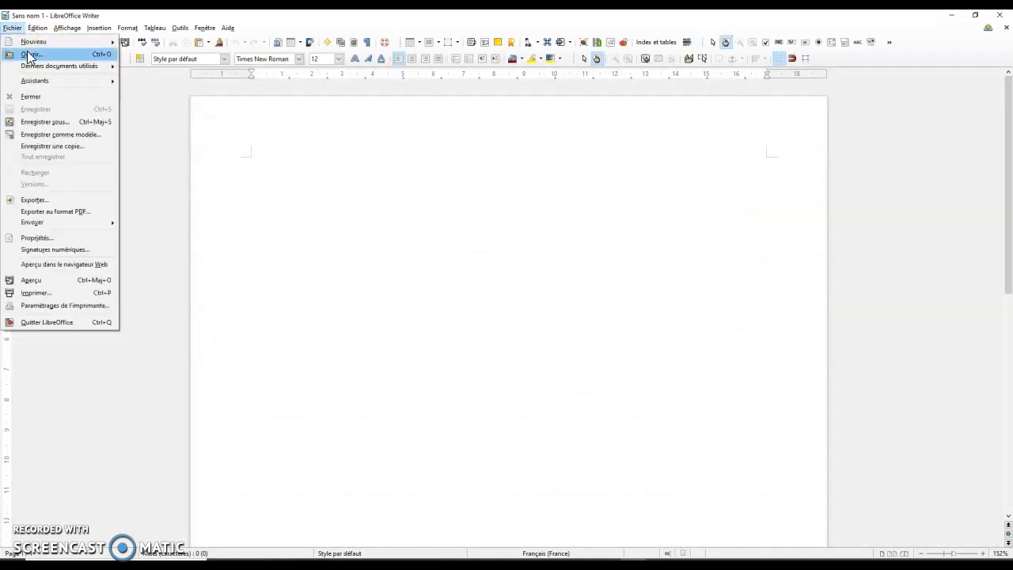
click(29, 54)
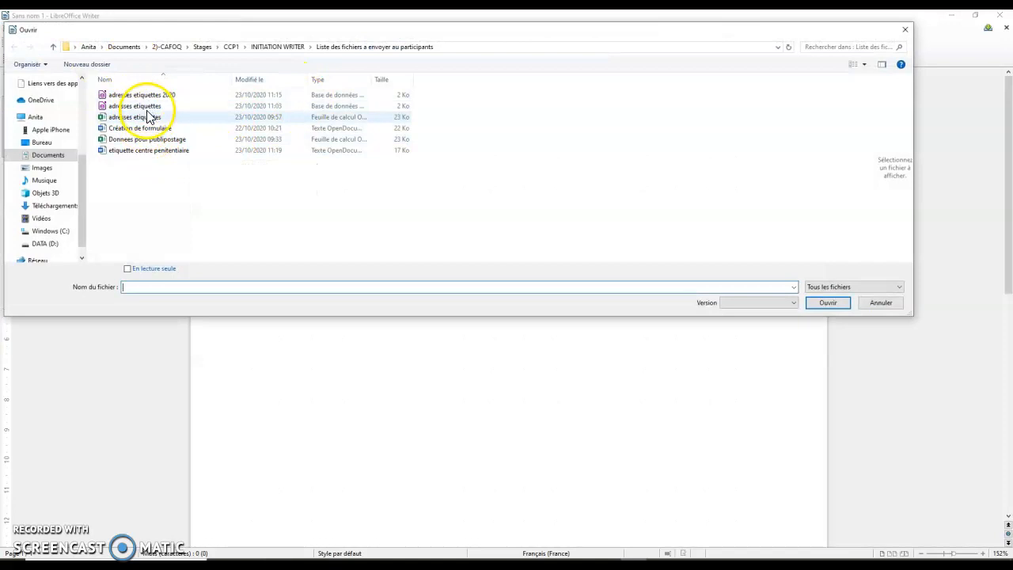
click(142, 150)
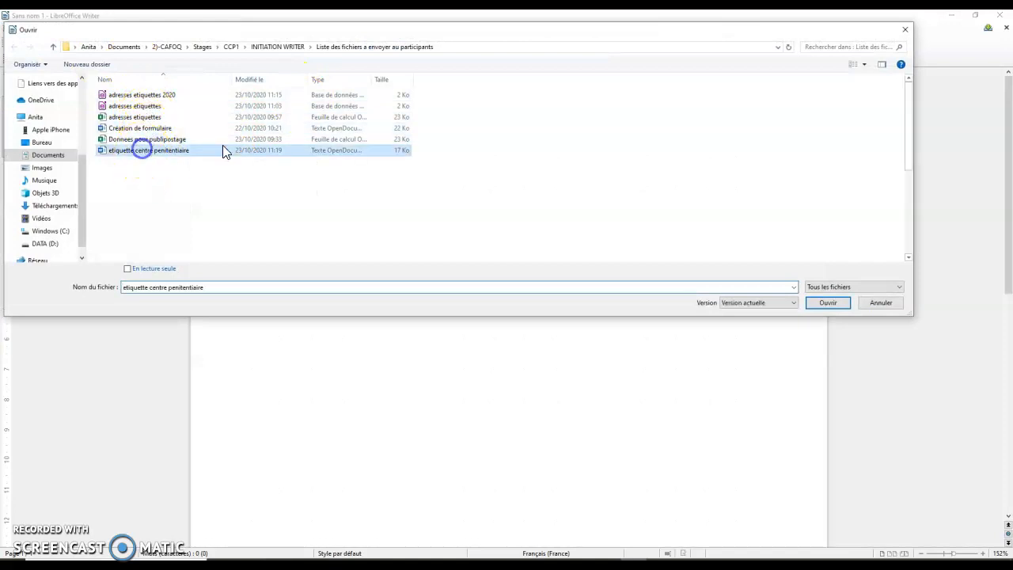
click(826, 303)
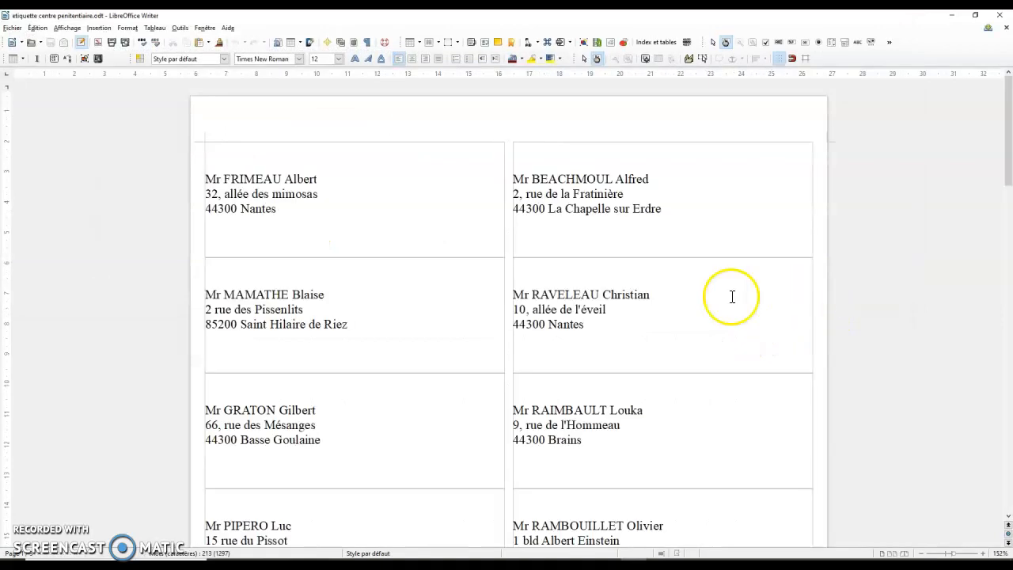